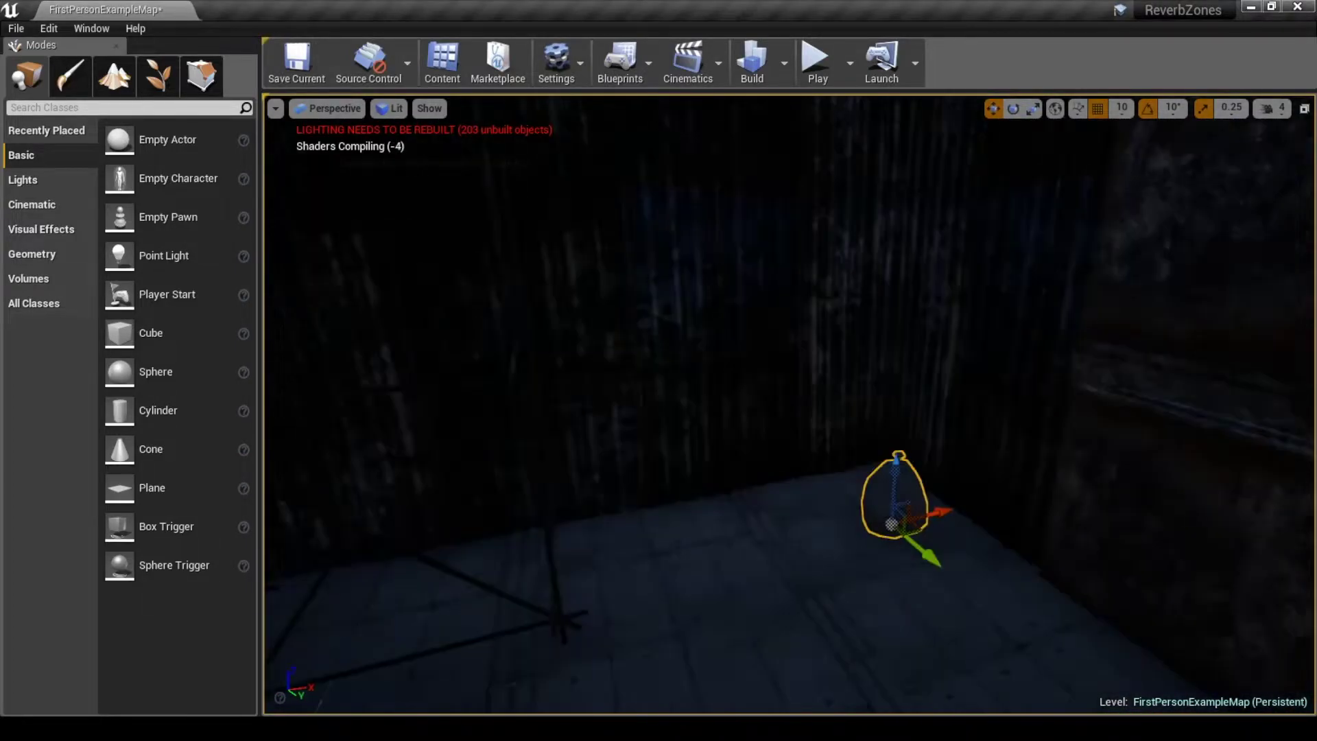
pyautogui.moveTo(921, 430); pyautogui.dragTo(923, 504, button='right')
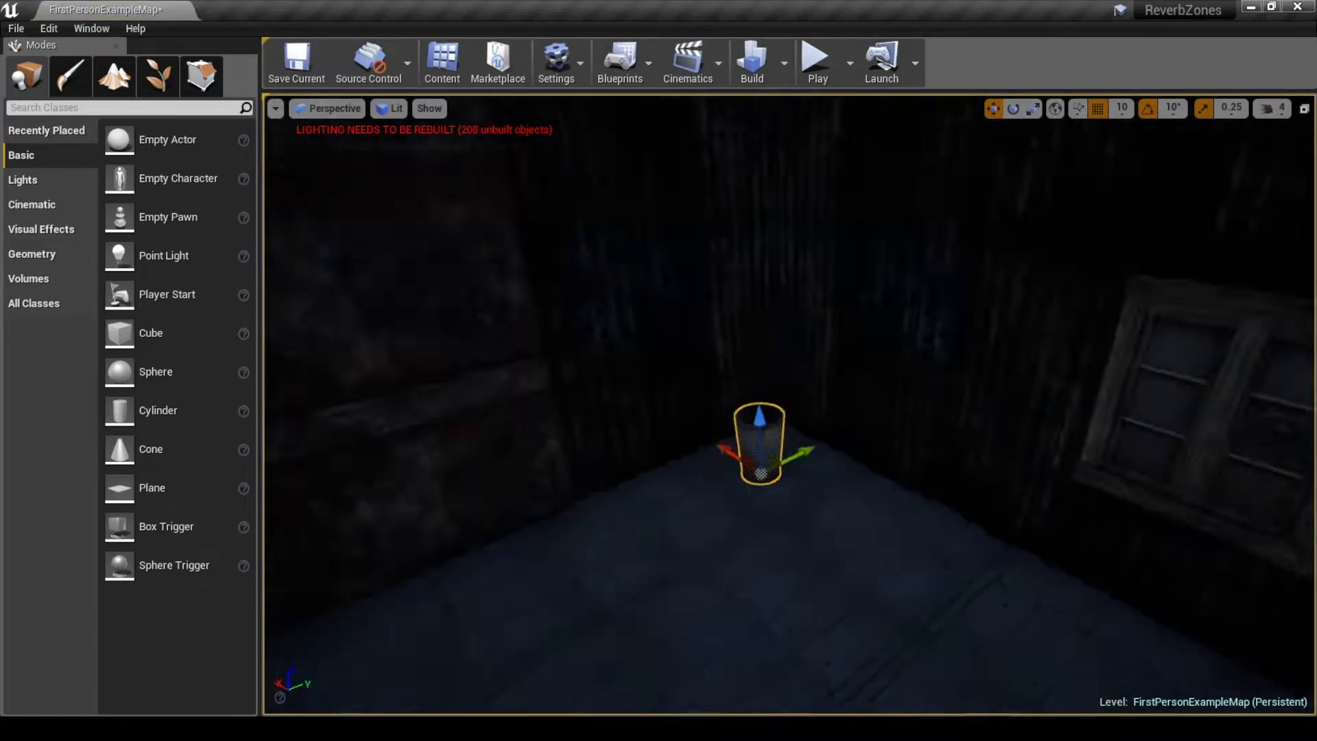
pyautogui.moveTo(789, 404); pyautogui.dragTo(789, 439, button='right')
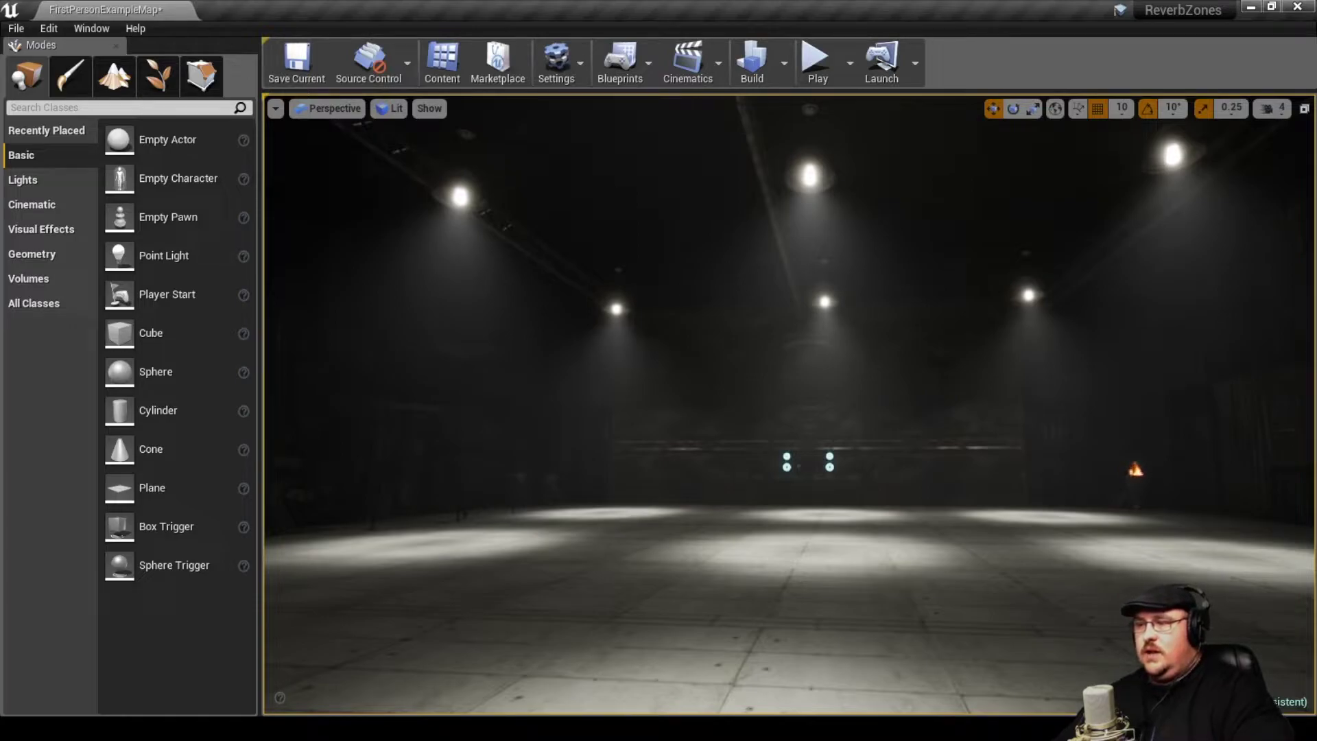
# Examine the stereo receiver and speakers at the far wall of the warehouse, using the Unlit view mode
pyautogui.press('w')
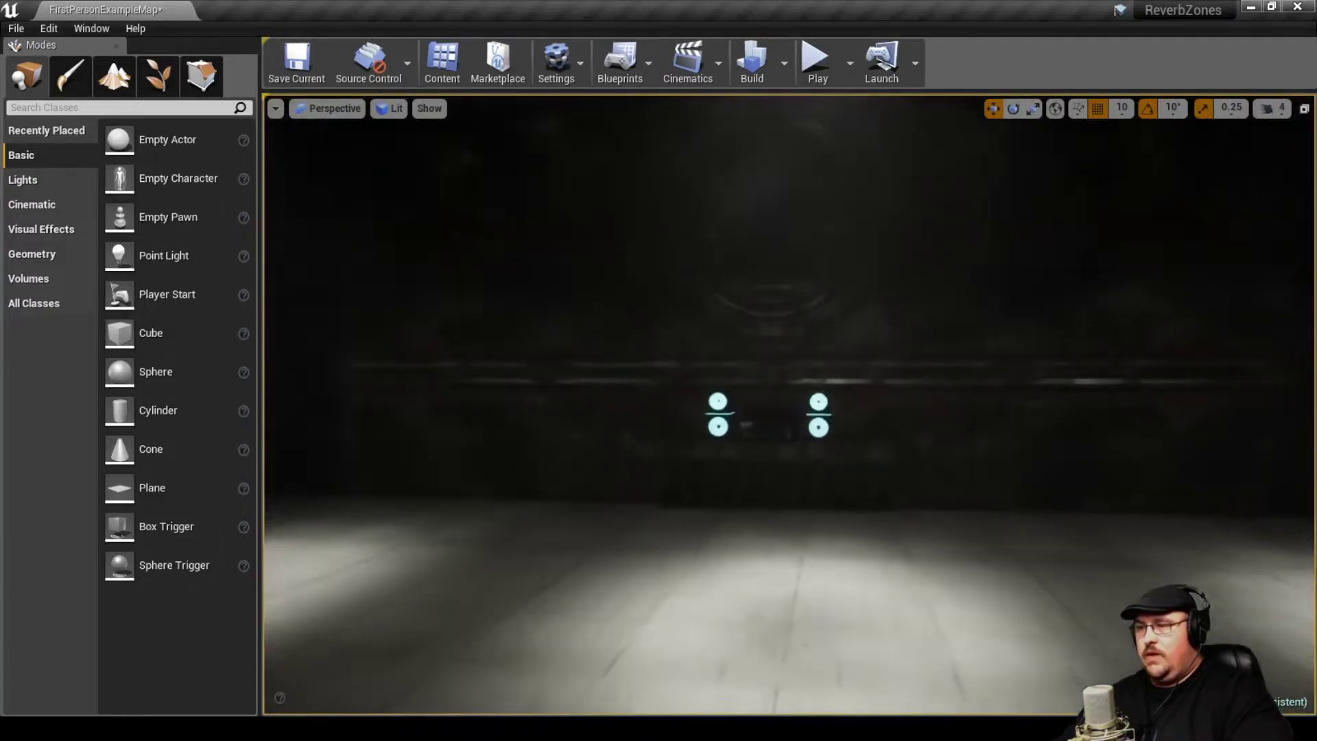
pyautogui.press('w')
pyautogui.press('d')
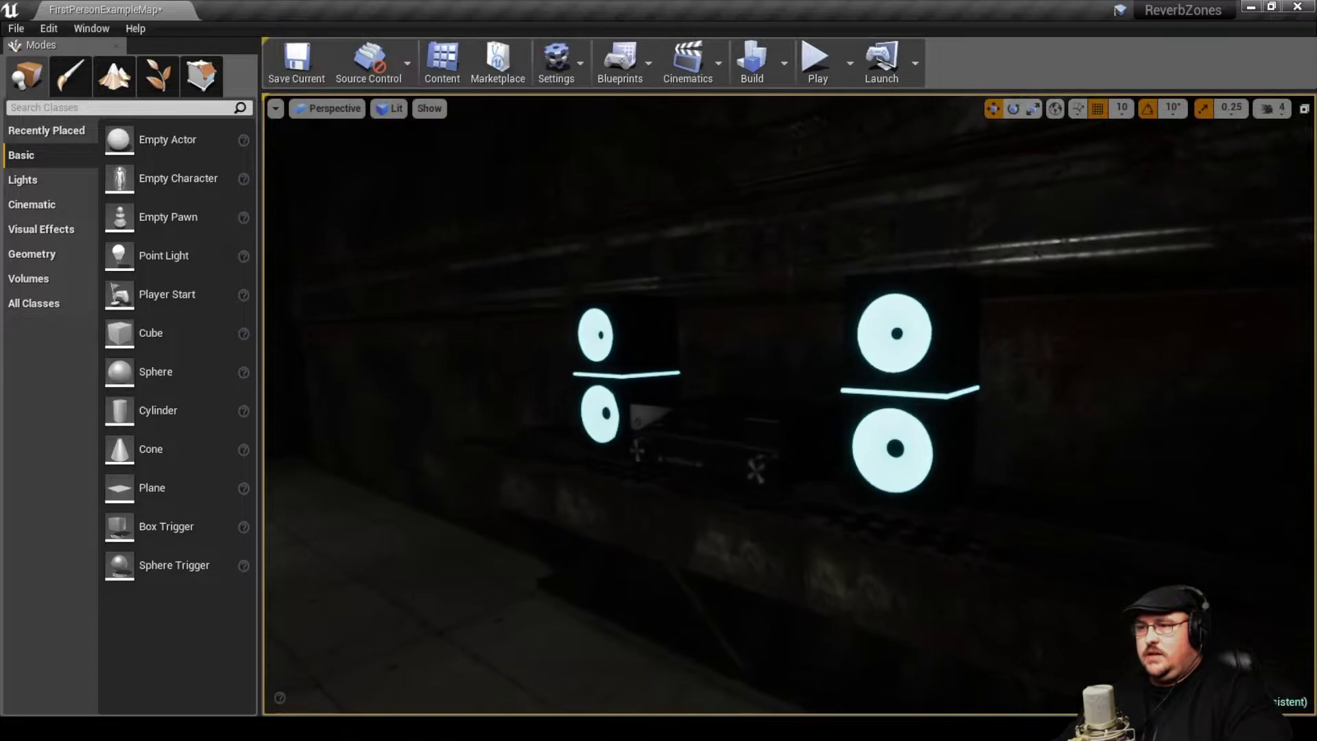
pyautogui.hotkey('alt', '3')
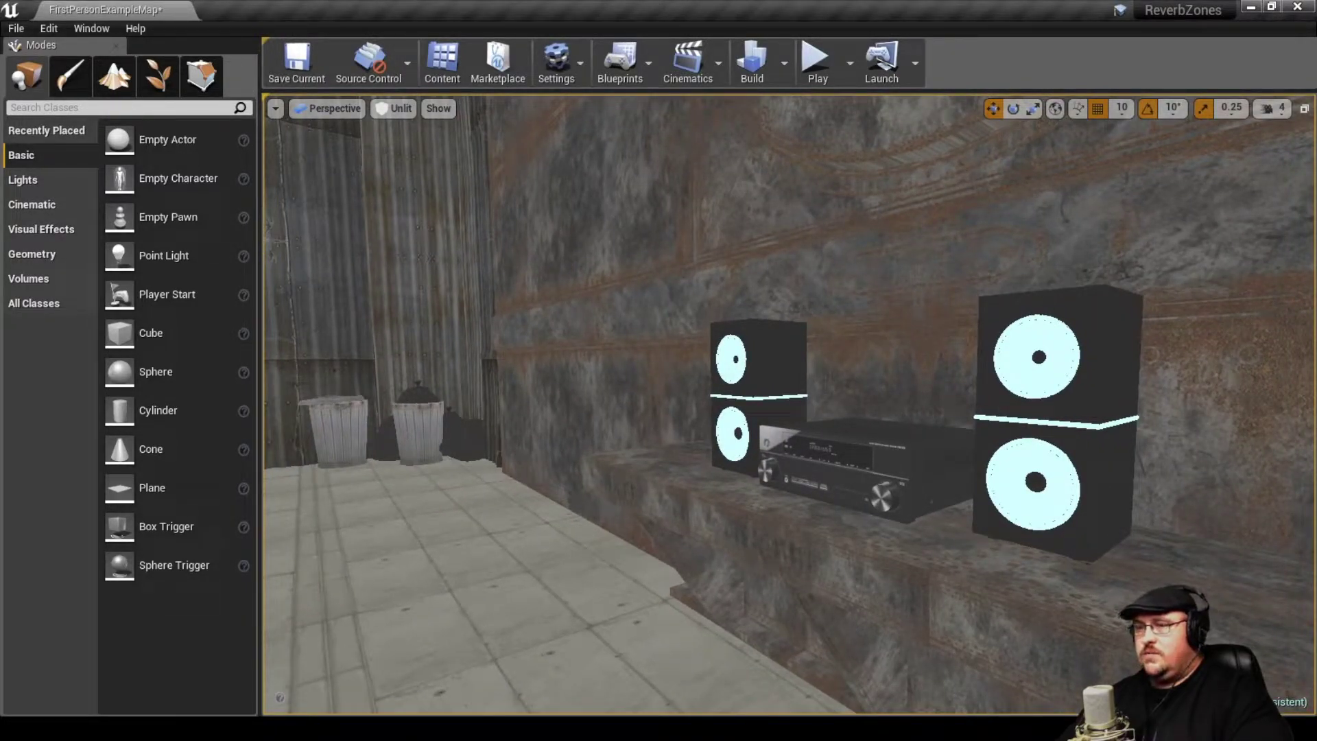
pyautogui.moveTo(790, 405); pyautogui.dragTo(947, 401, button='right')
pyautogui.press('a')
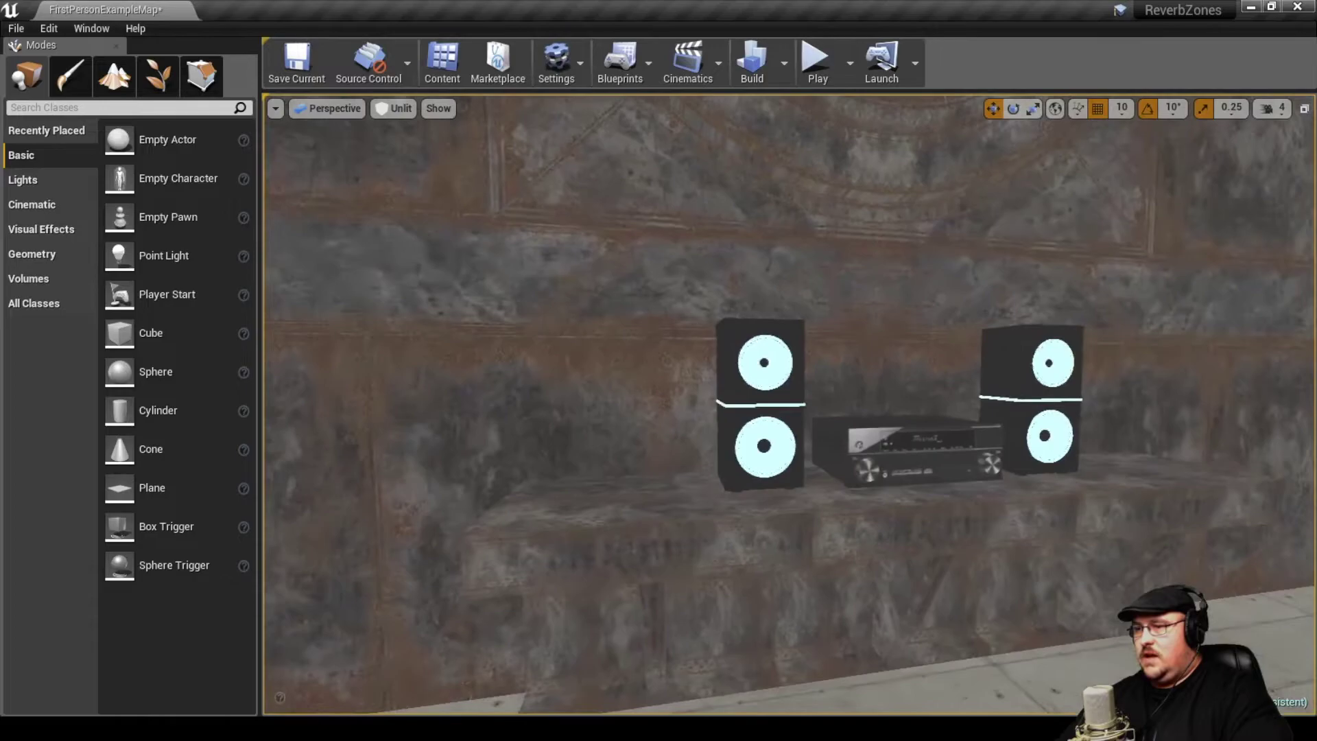
pyautogui.moveTo(693, 427); pyautogui.dragTo(693, 399, button='right')
pyautogui.press('d')
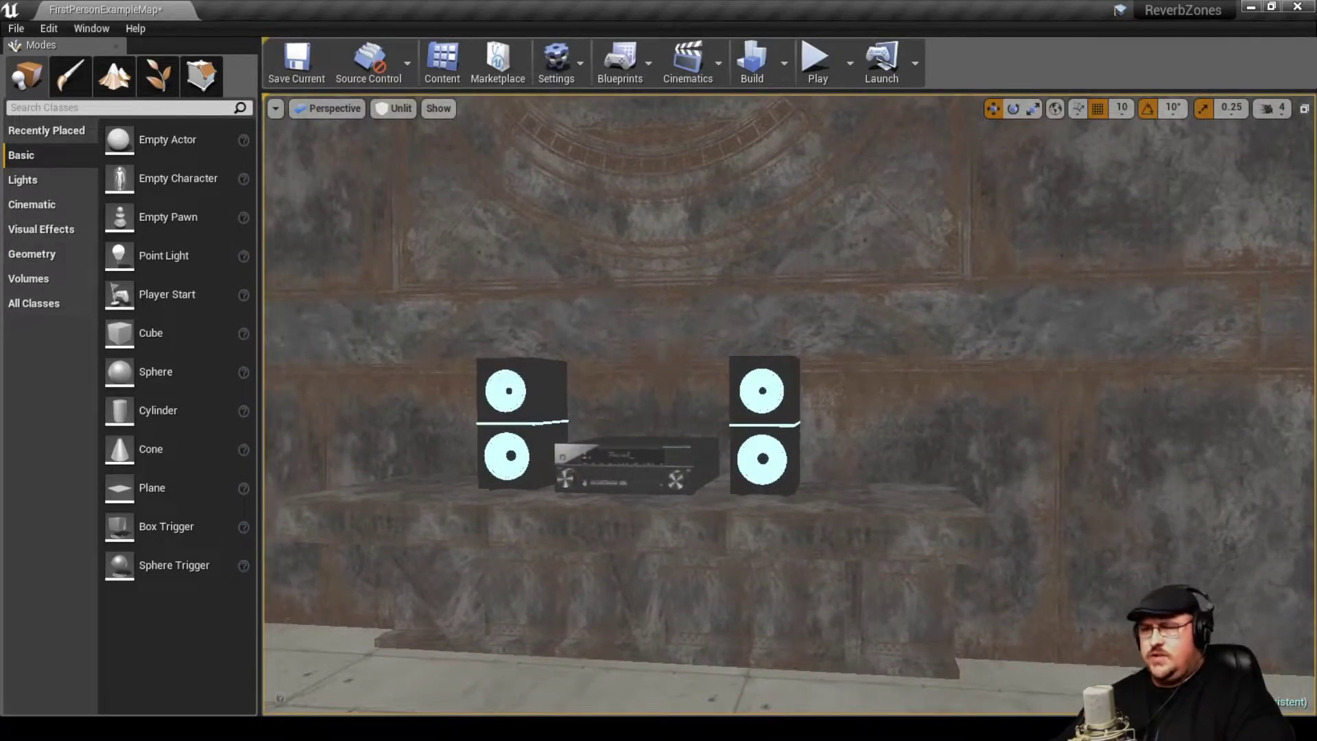
pyautogui.moveTo(775, 425); pyautogui.dragTo(721, 425, button='right')
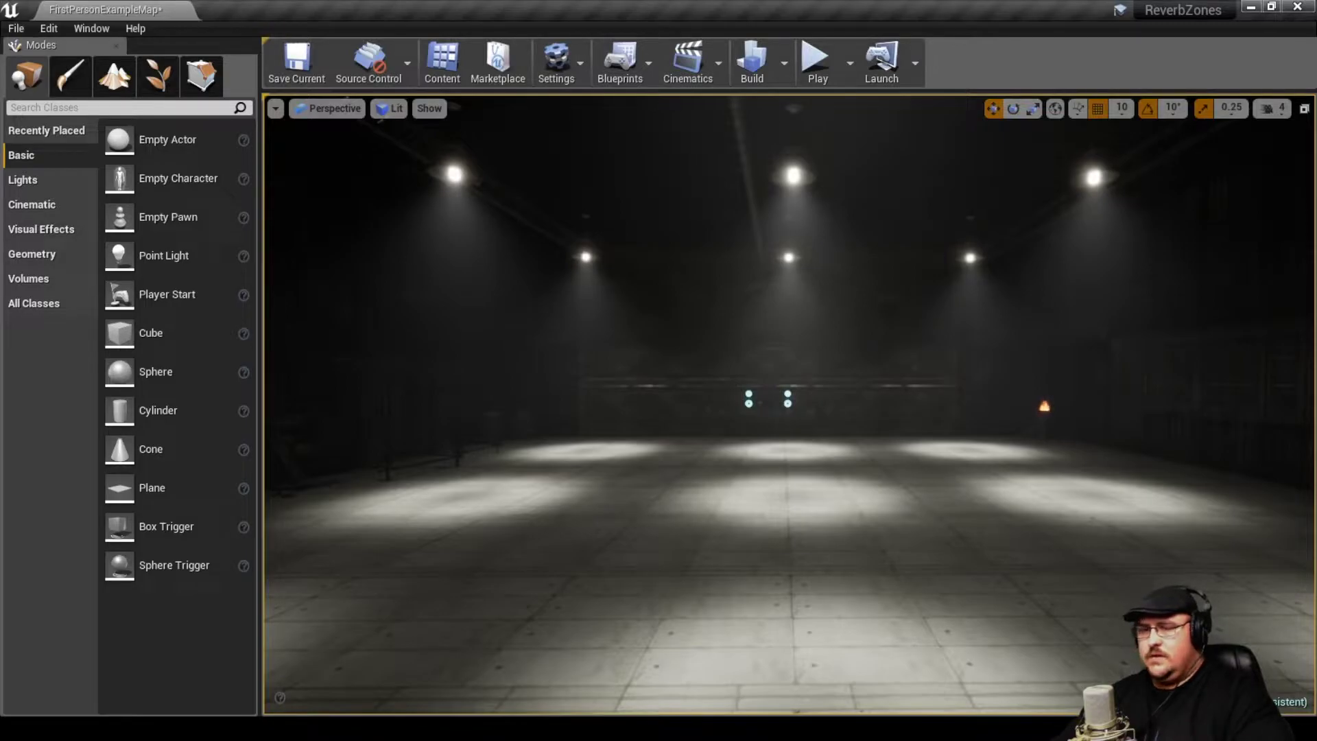
# Play the level in the viewport, walk up to the glowing speakers and back away to the middle of the hall
pyautogui.hotkey('alt', 'p')
pyautogui.click(789, 405)
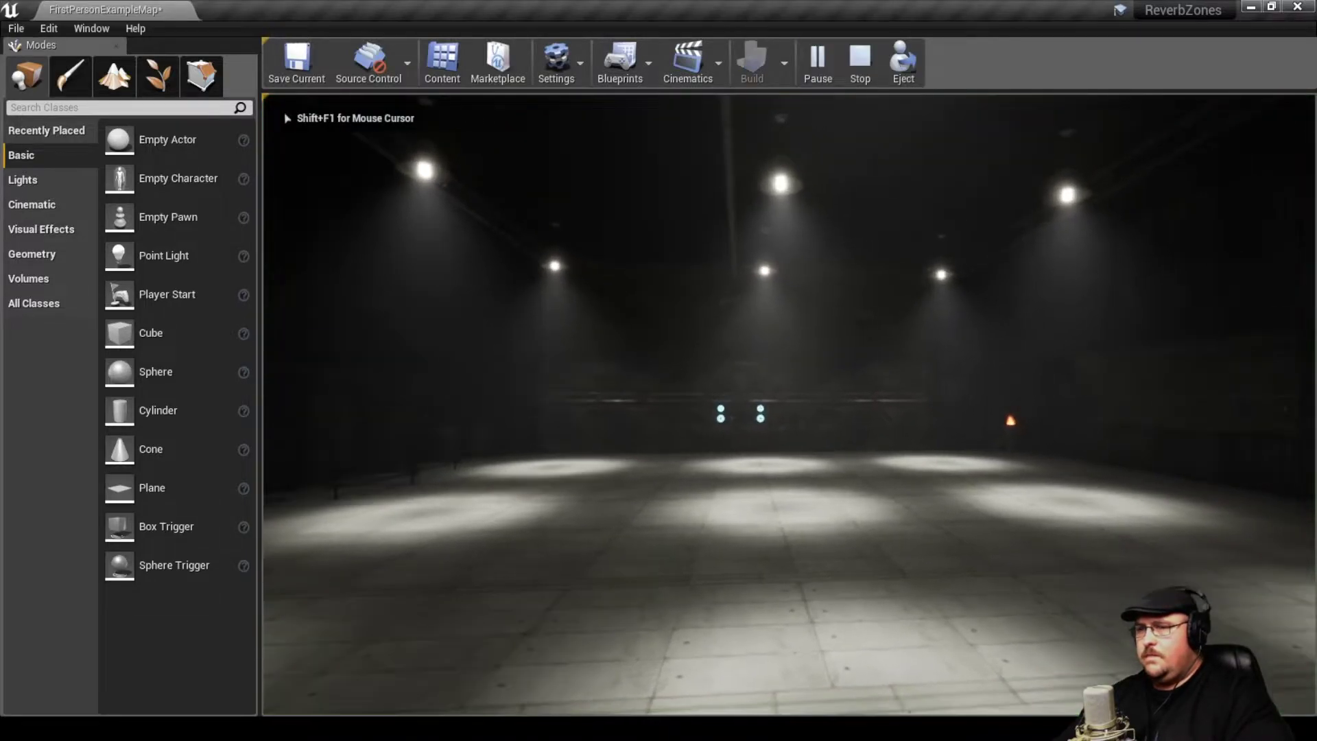
pyautogui.press('w')
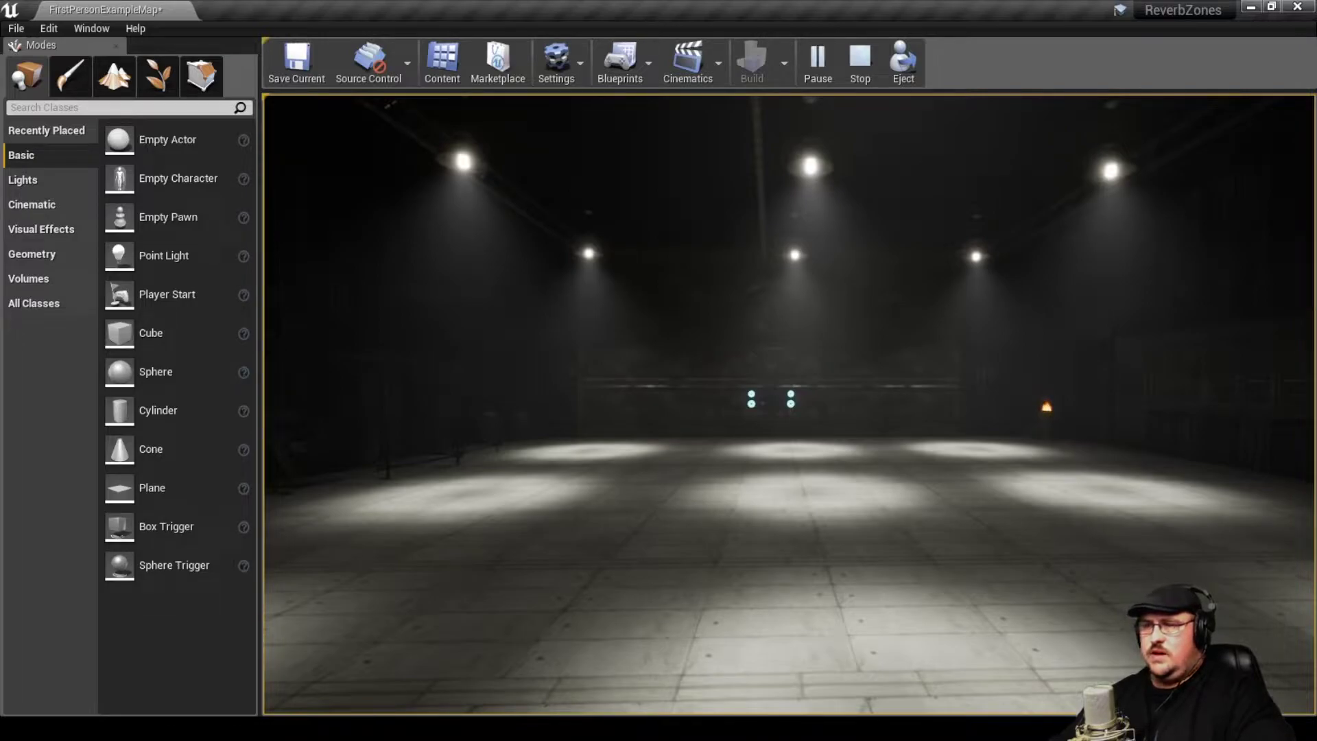
pyautogui.press('w')
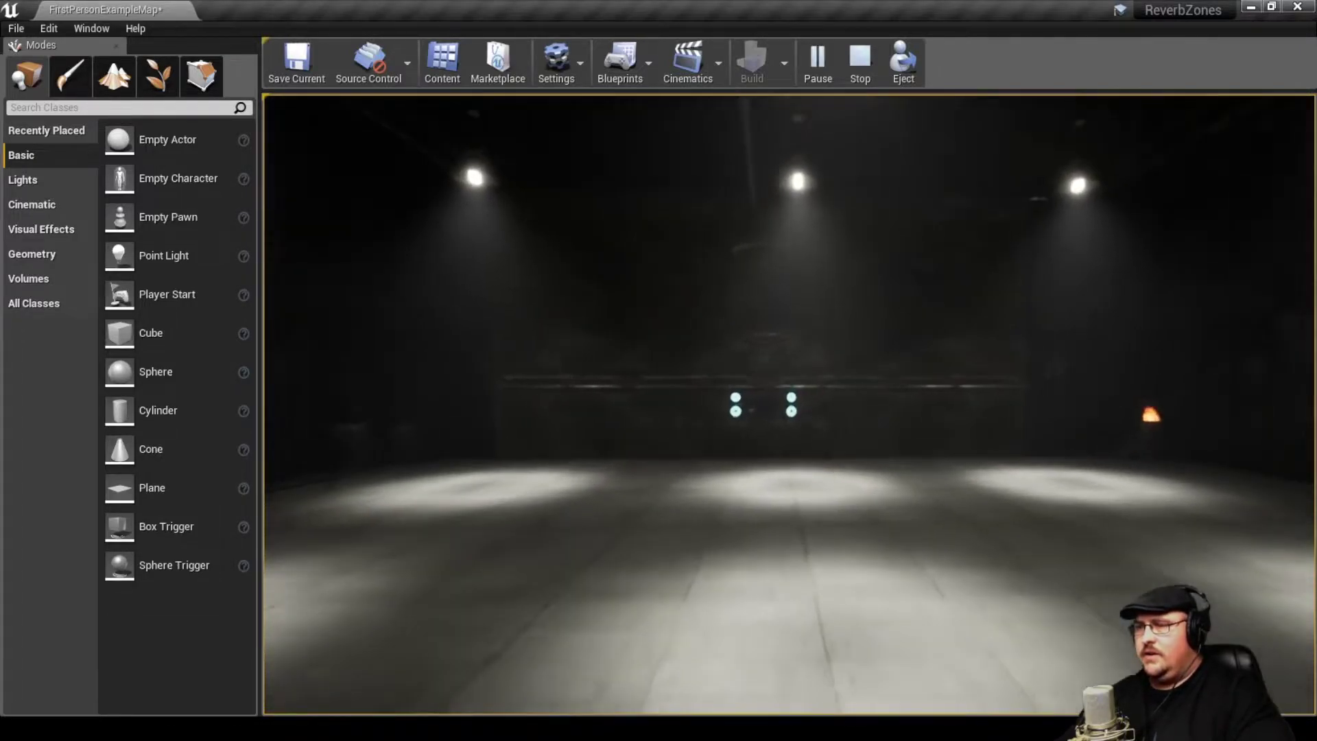
pyautogui.press('w')
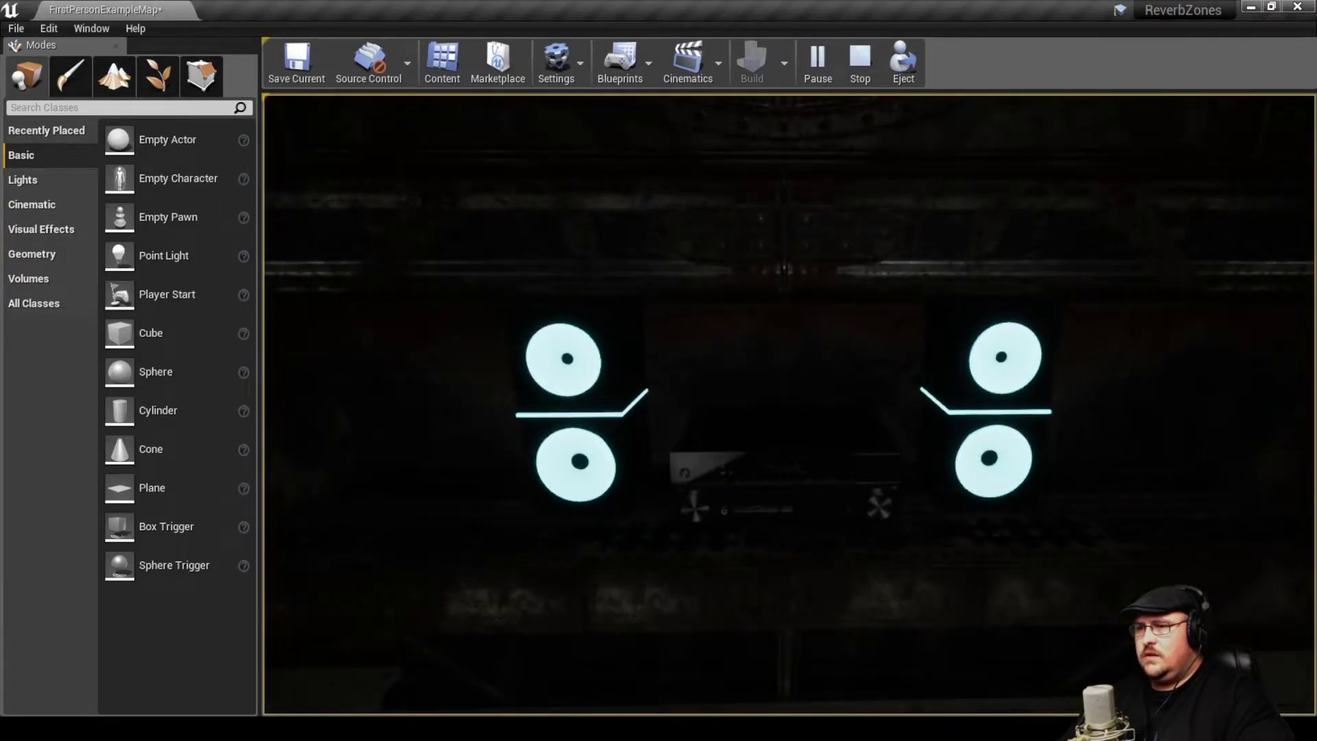
pyautogui.press('s')
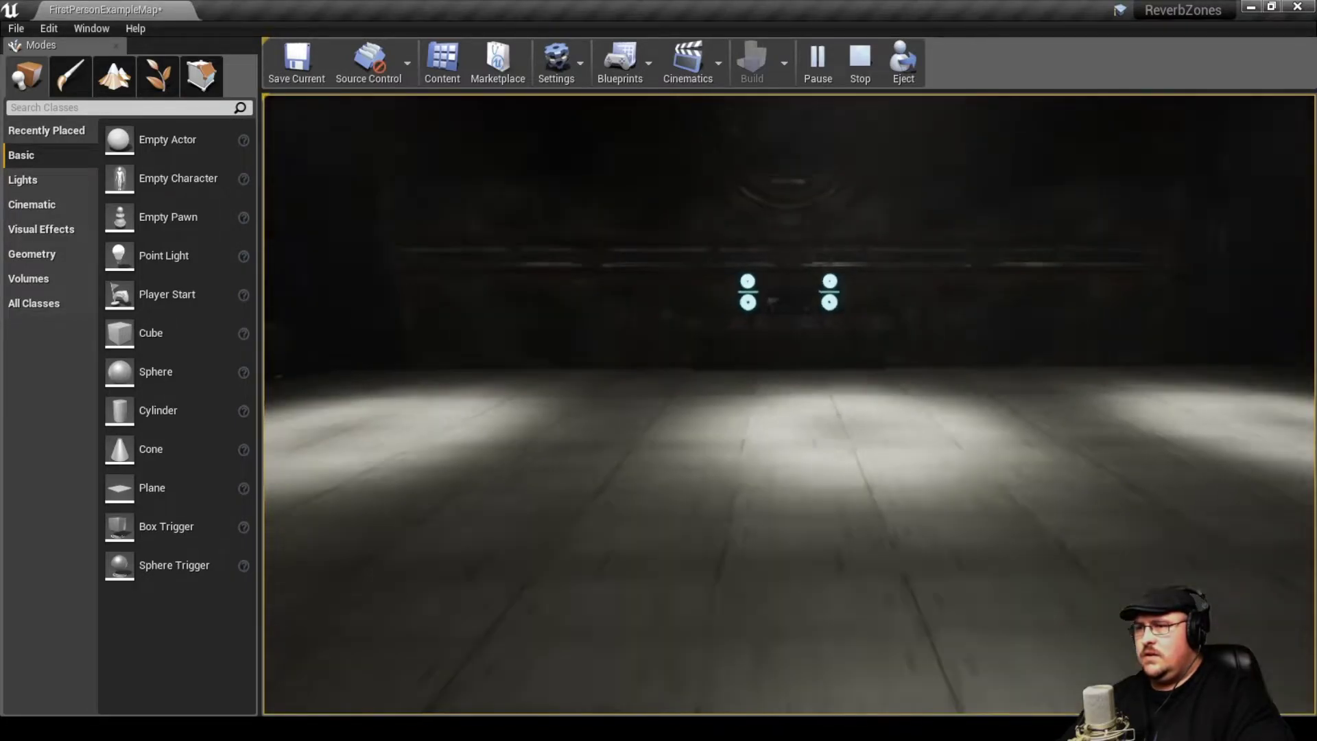
pyautogui.press('s')
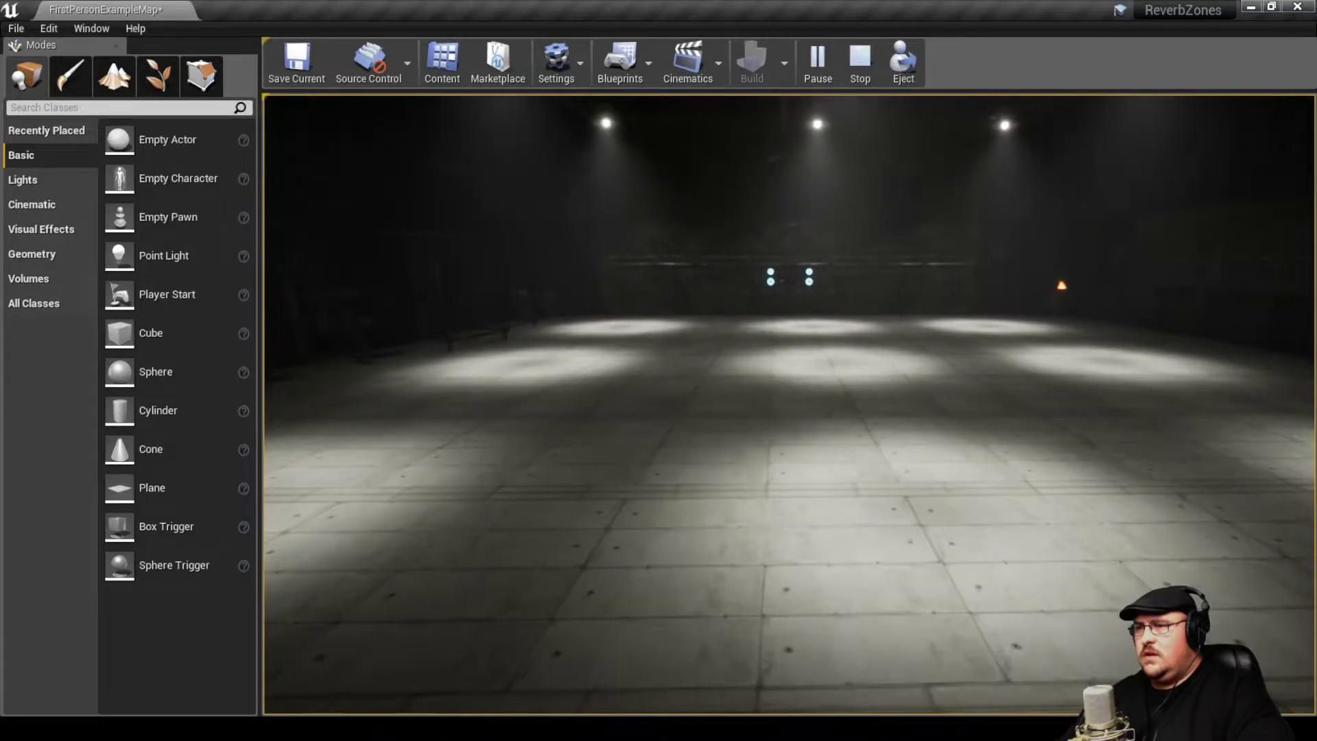
# Walk toward the speakers again, look around the hall to check the sound, return, and end the play session
pyautogui.moveTo(790, 404)
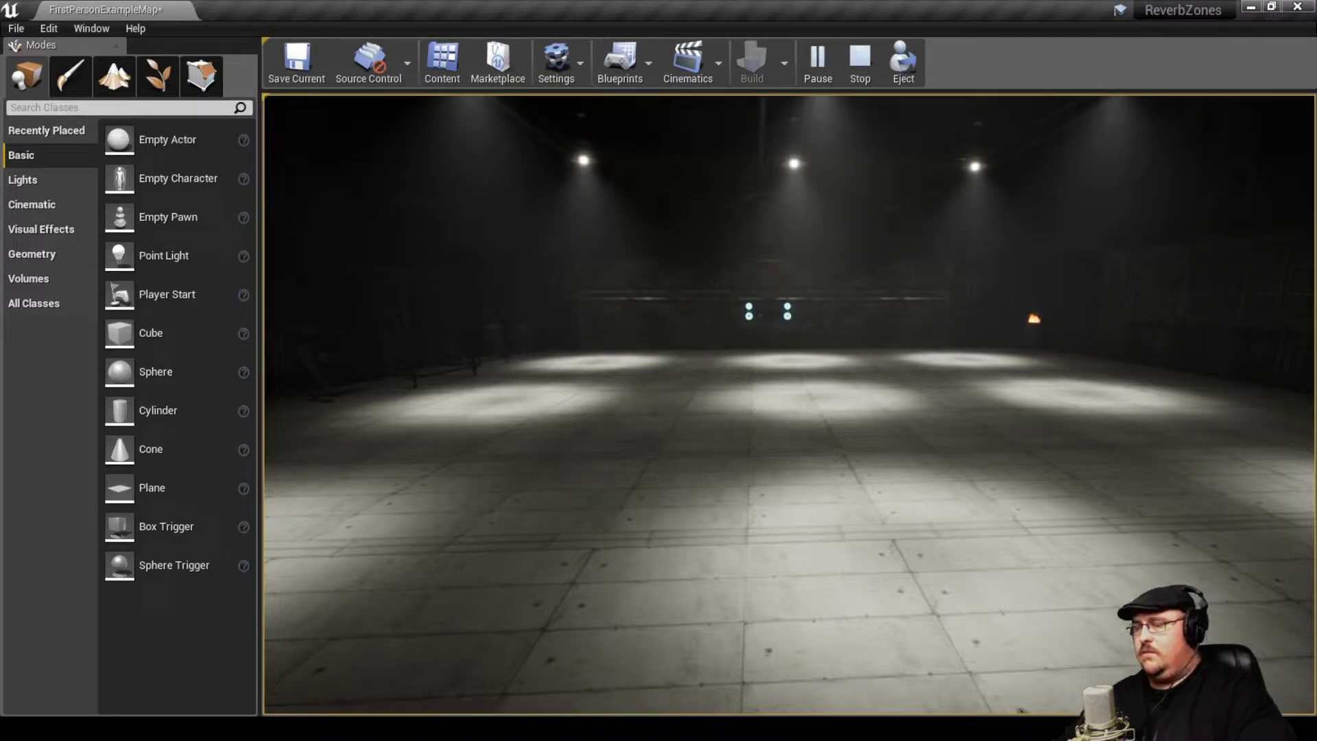
pyautogui.press('w')
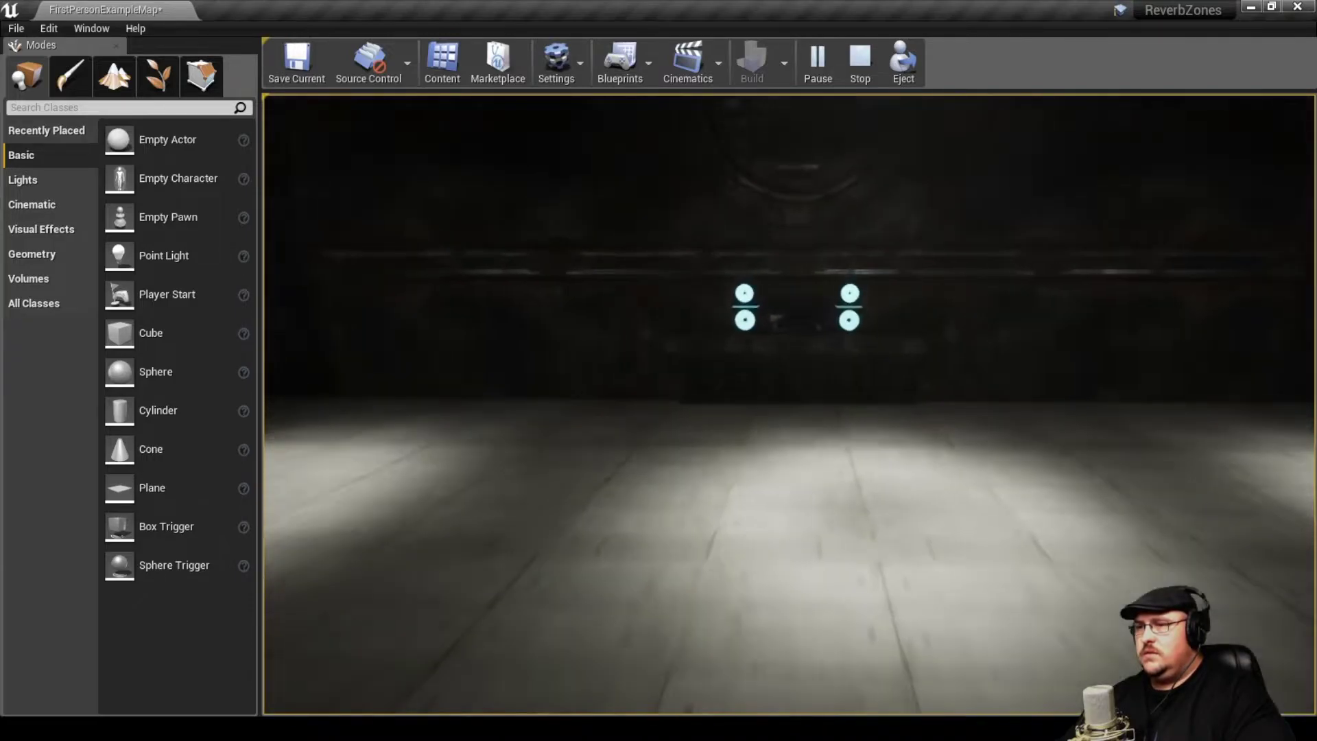
pyautogui.press('w')
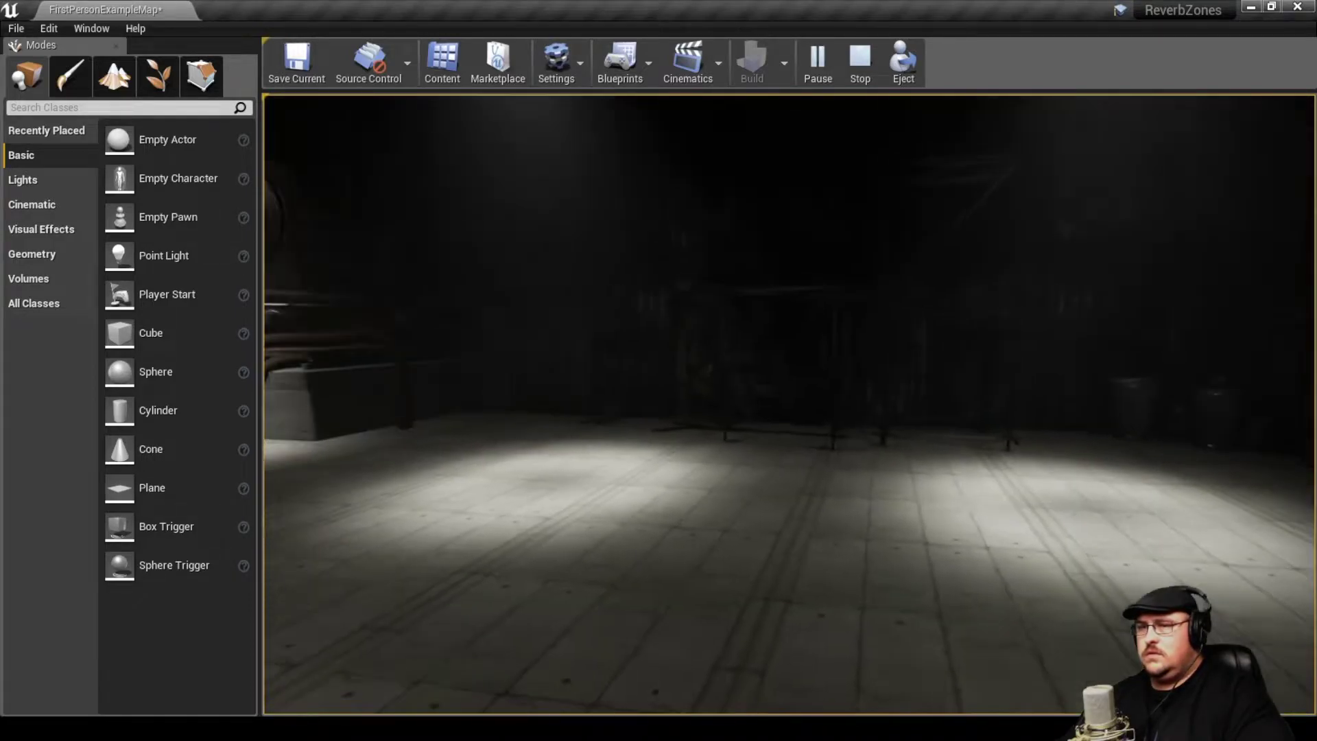
pyautogui.press('w')
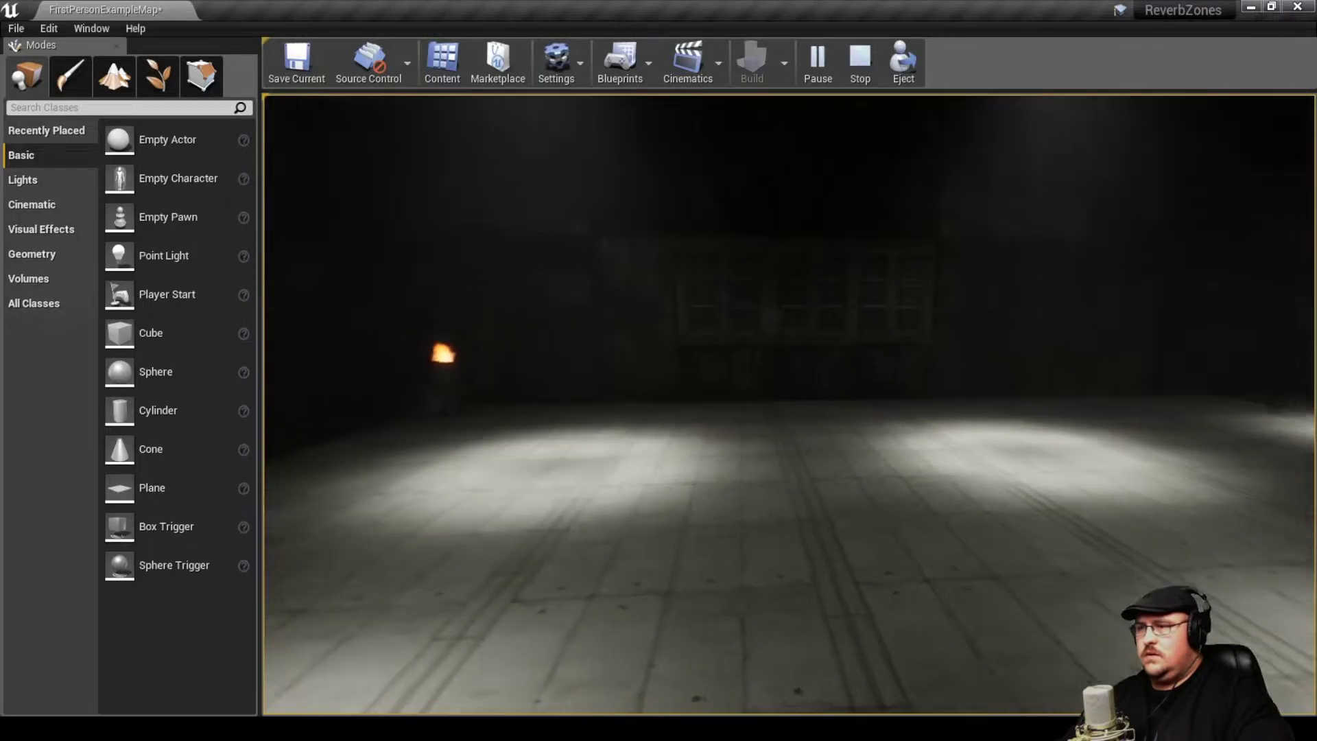
pyautogui.press('s')
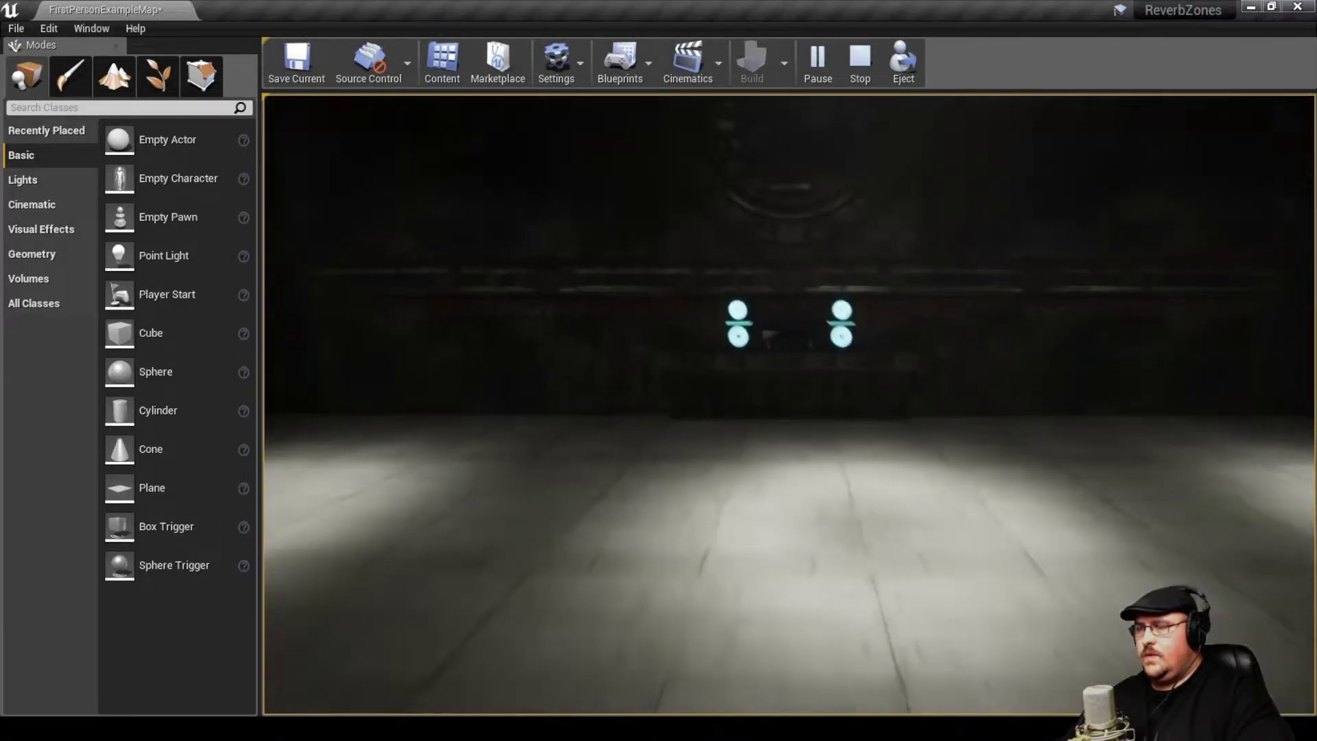
pyautogui.press('s')
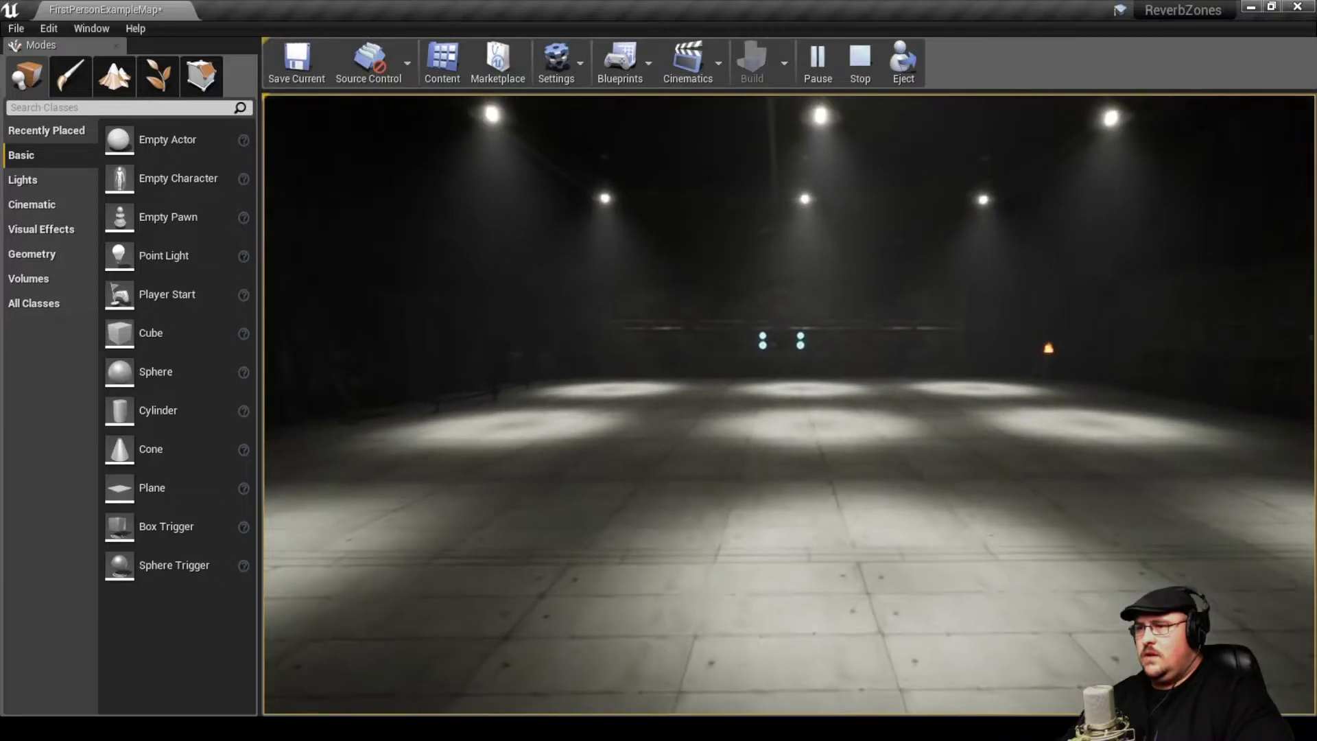
pyautogui.press('a')
pyautogui.press('Escape')
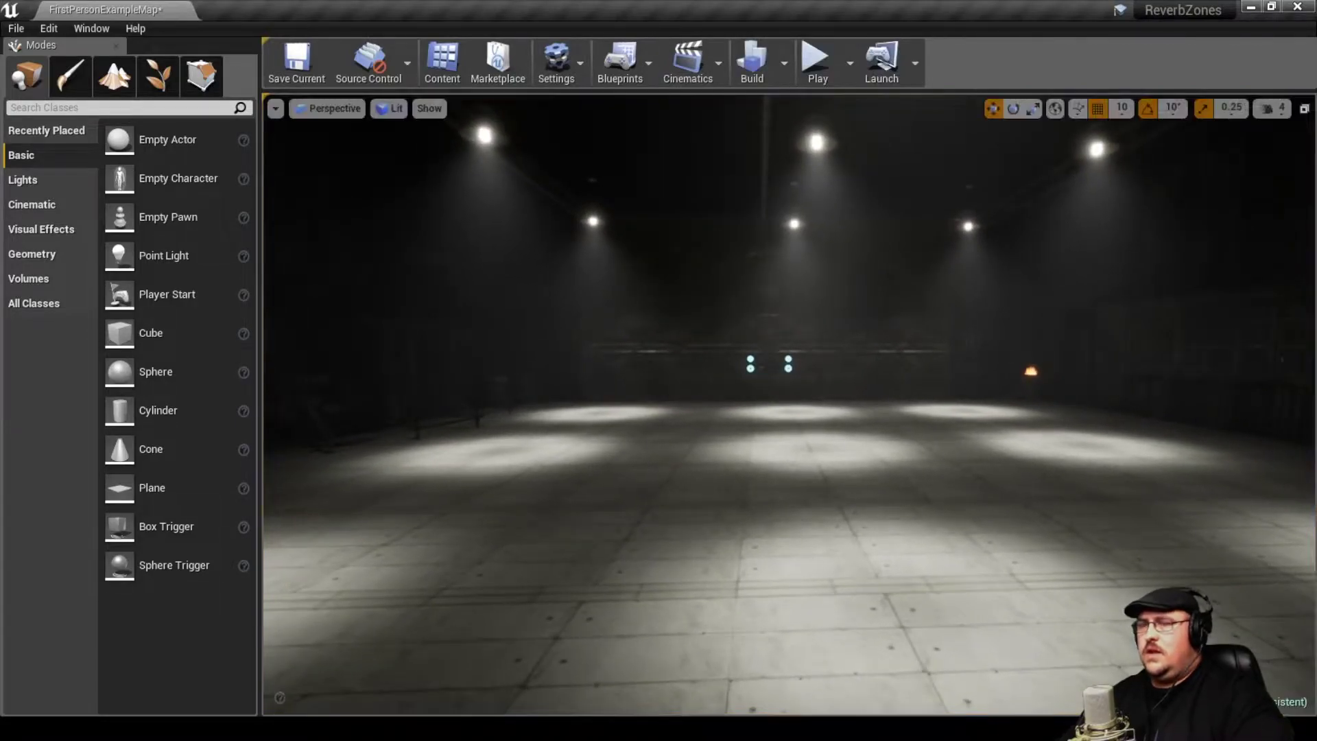
# Inspect the burning trash can in the corner, then play the level again and walk up to the fire
pyautogui.moveTo(789, 405)
pyautogui.mouseDown(button='right')
pyautogui.moveTo(824, 387)
pyautogui.moveTo(902, 388)
pyautogui.mouseUp(button='right')
pyautogui.press('w')
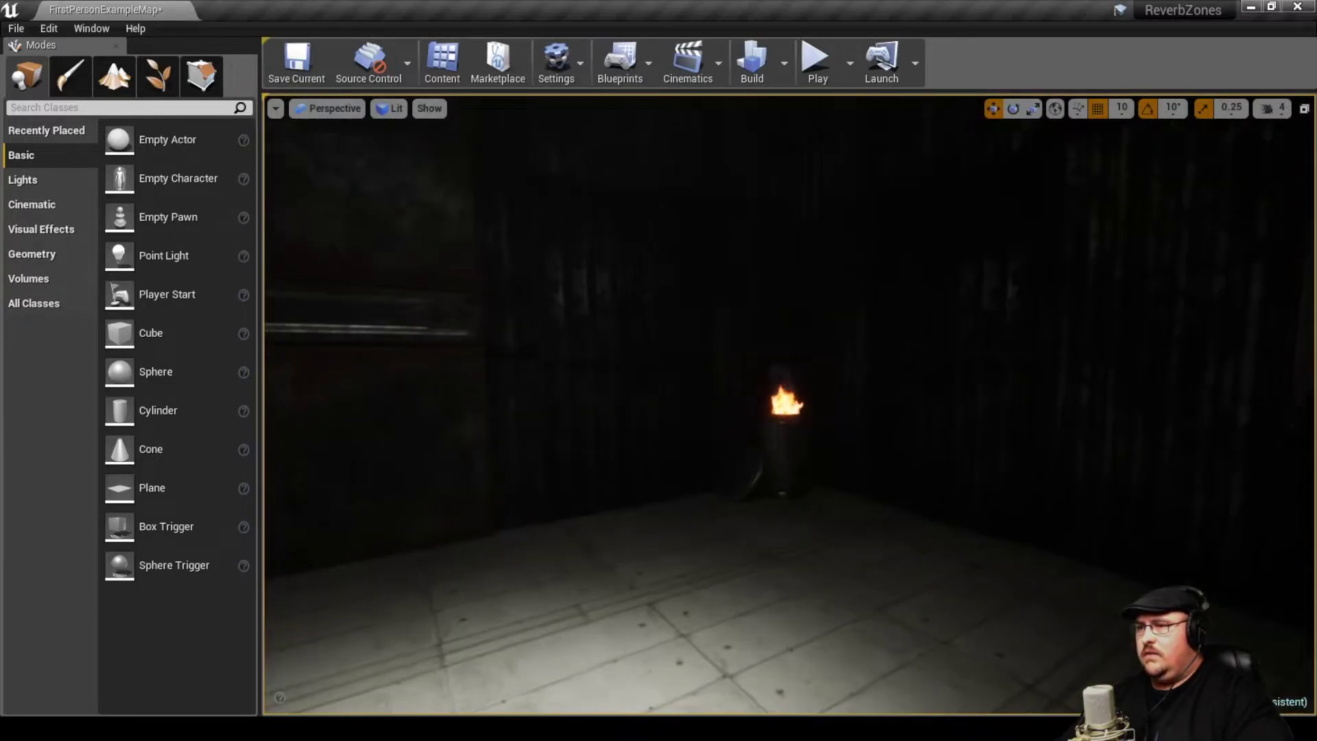
pyautogui.hotkey('alt', 'p')
pyautogui.click(789, 405)
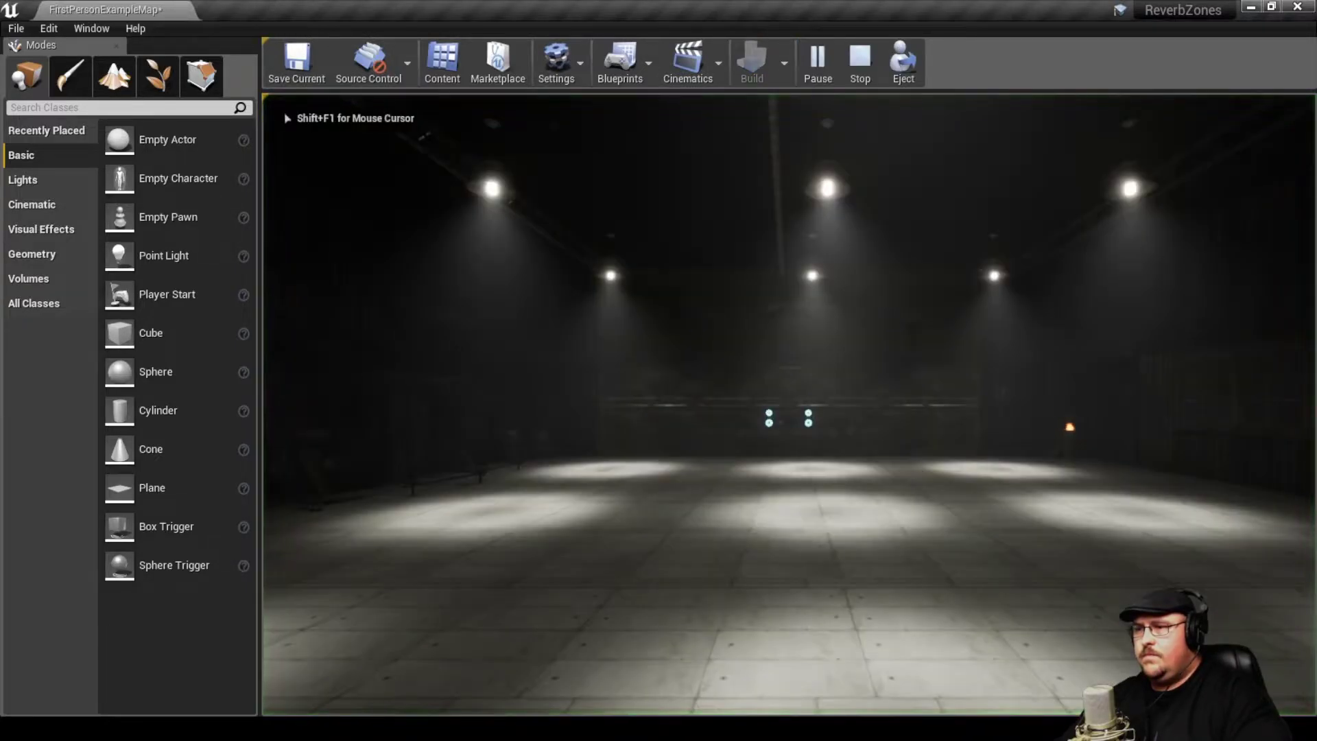
pyautogui.press('w')
pyautogui.press('w')
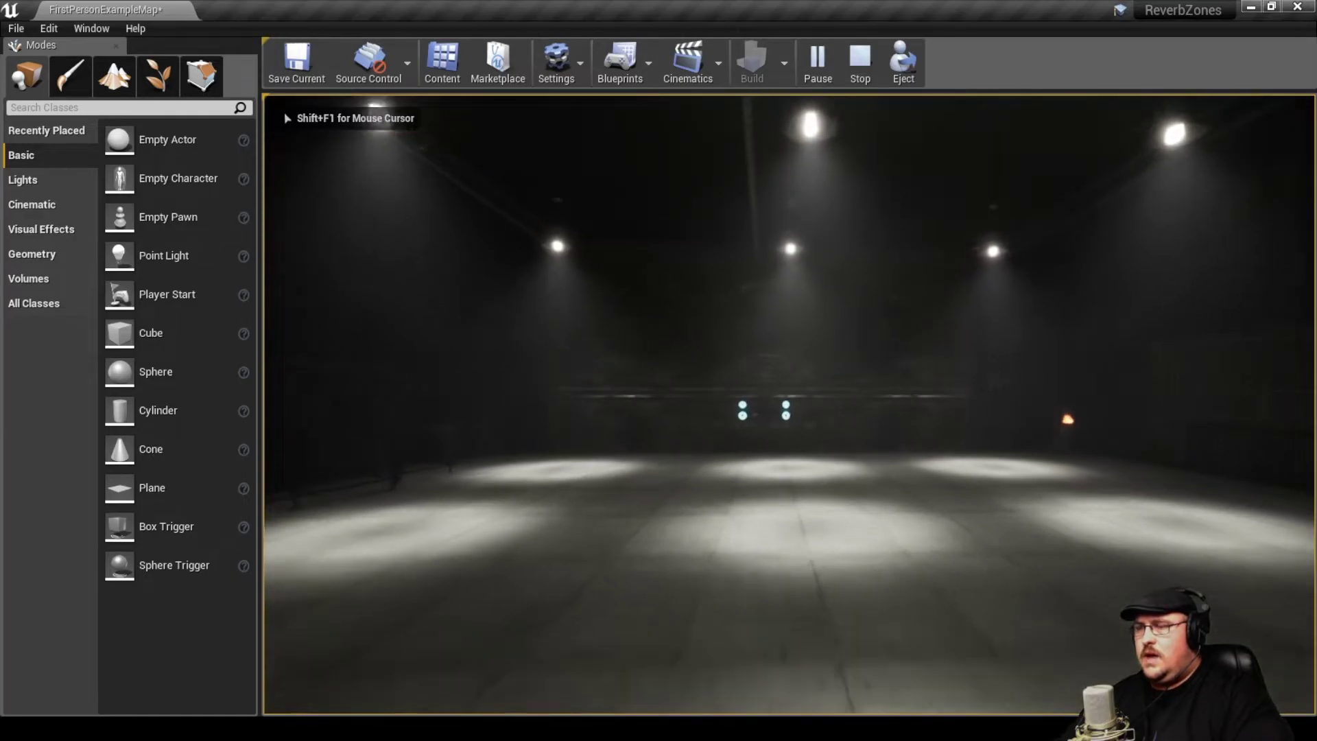
pyautogui.press('w')
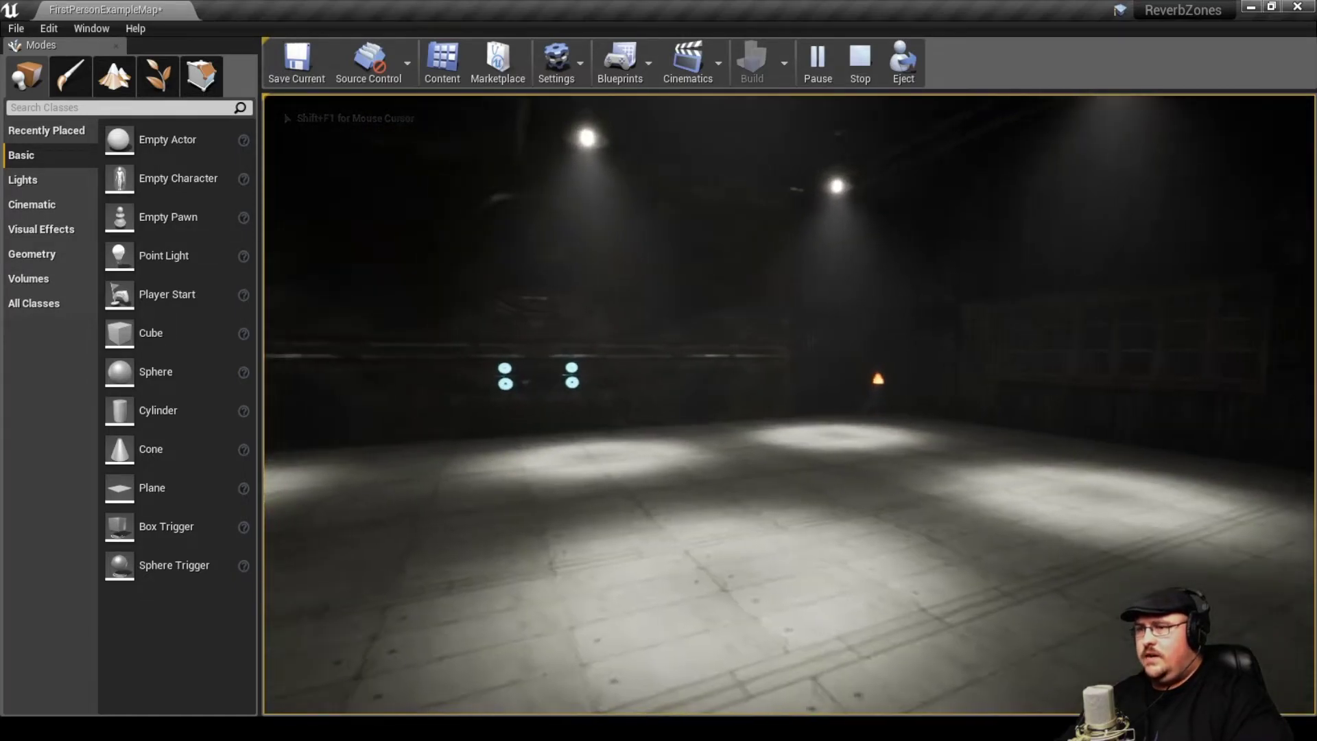
pyautogui.press('w')
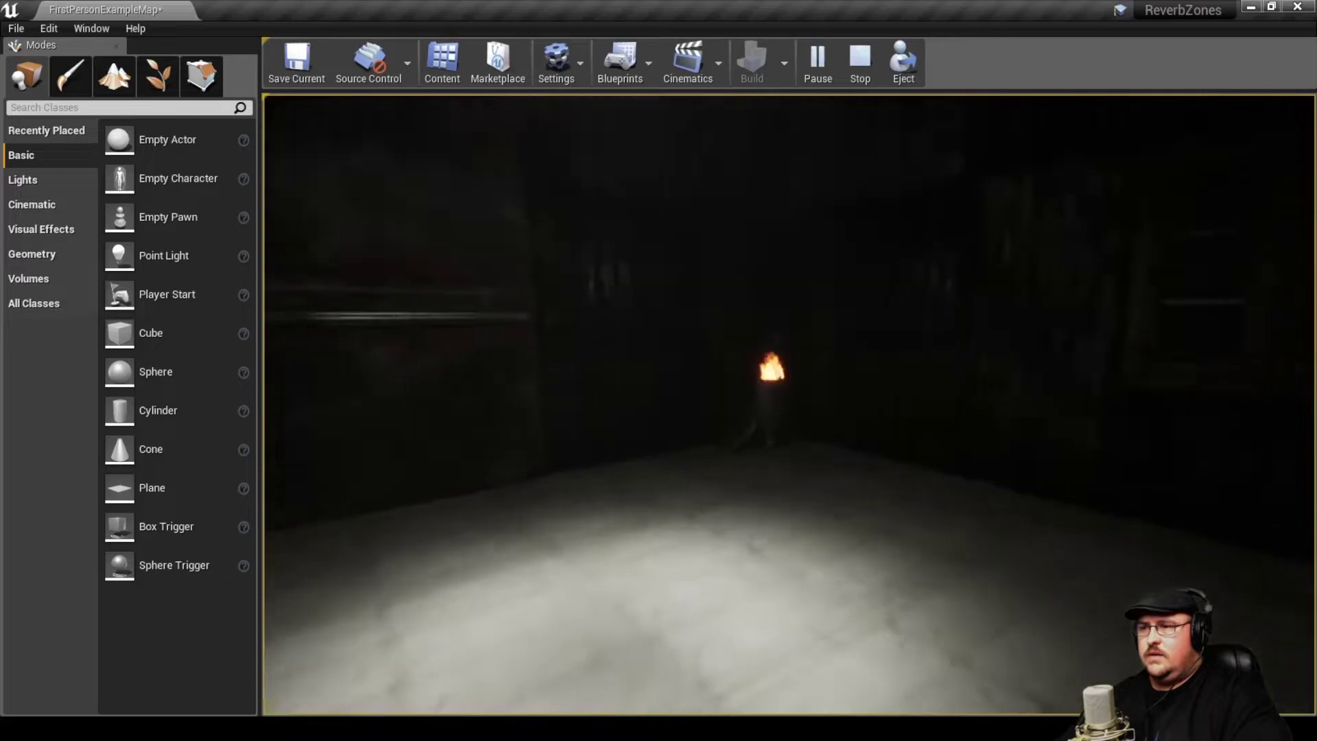
pyautogui.press('w')
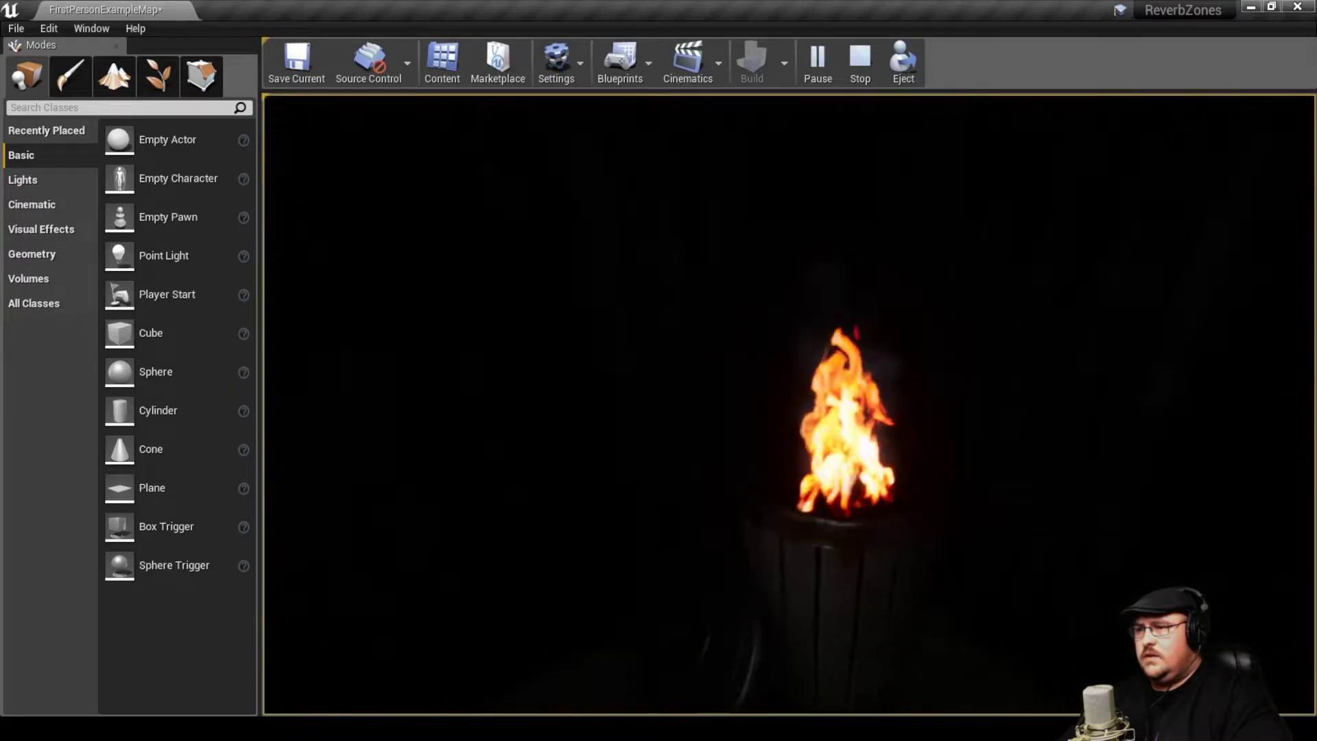
pyautogui.press('w')
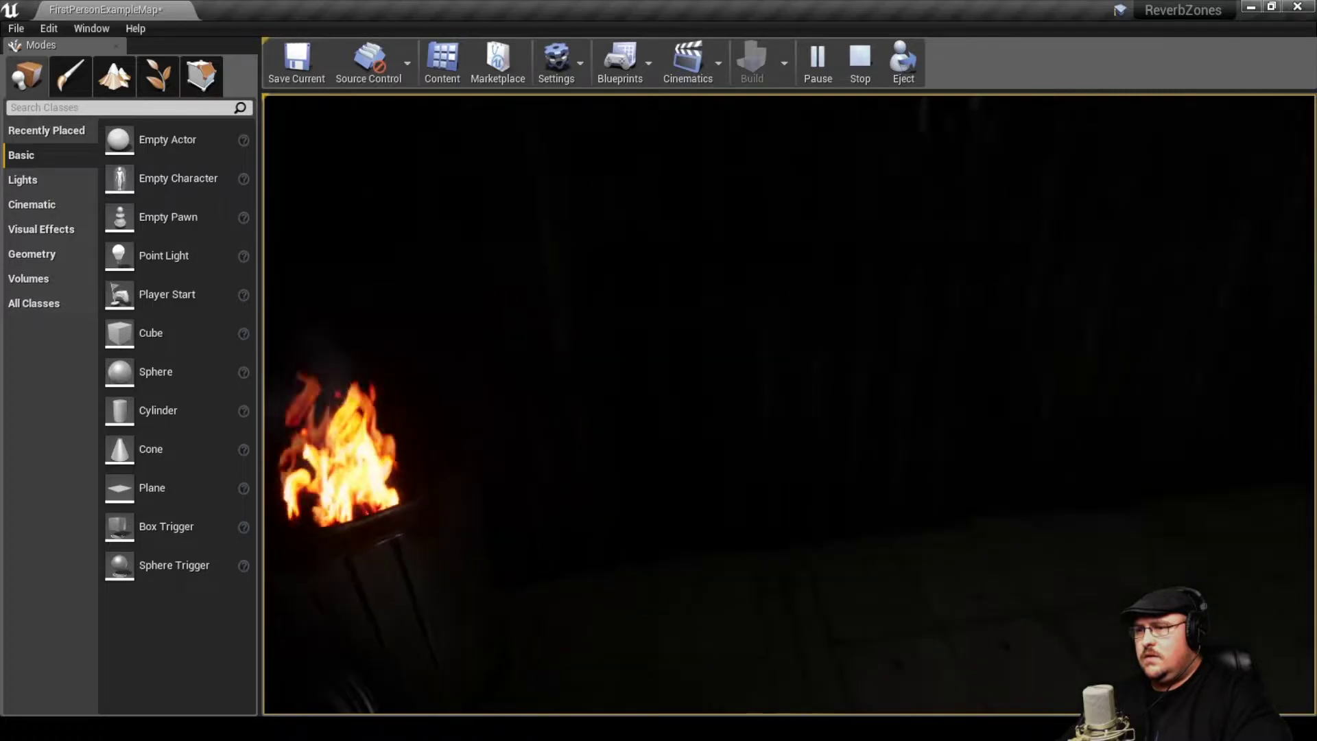
# Back away from the burning trash can, cross the hall past the speakers, and end the play session
pyautogui.press('s')
pyautogui.press('s')
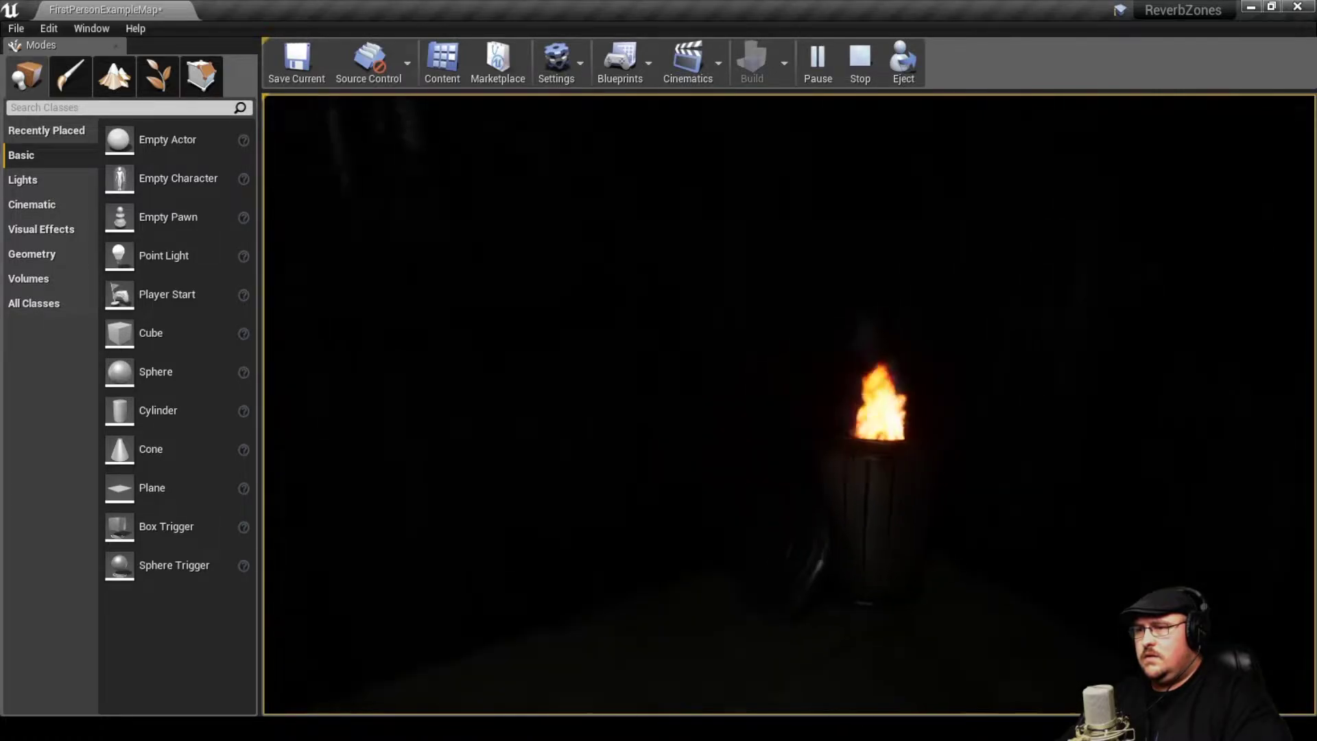
pyautogui.press('a')
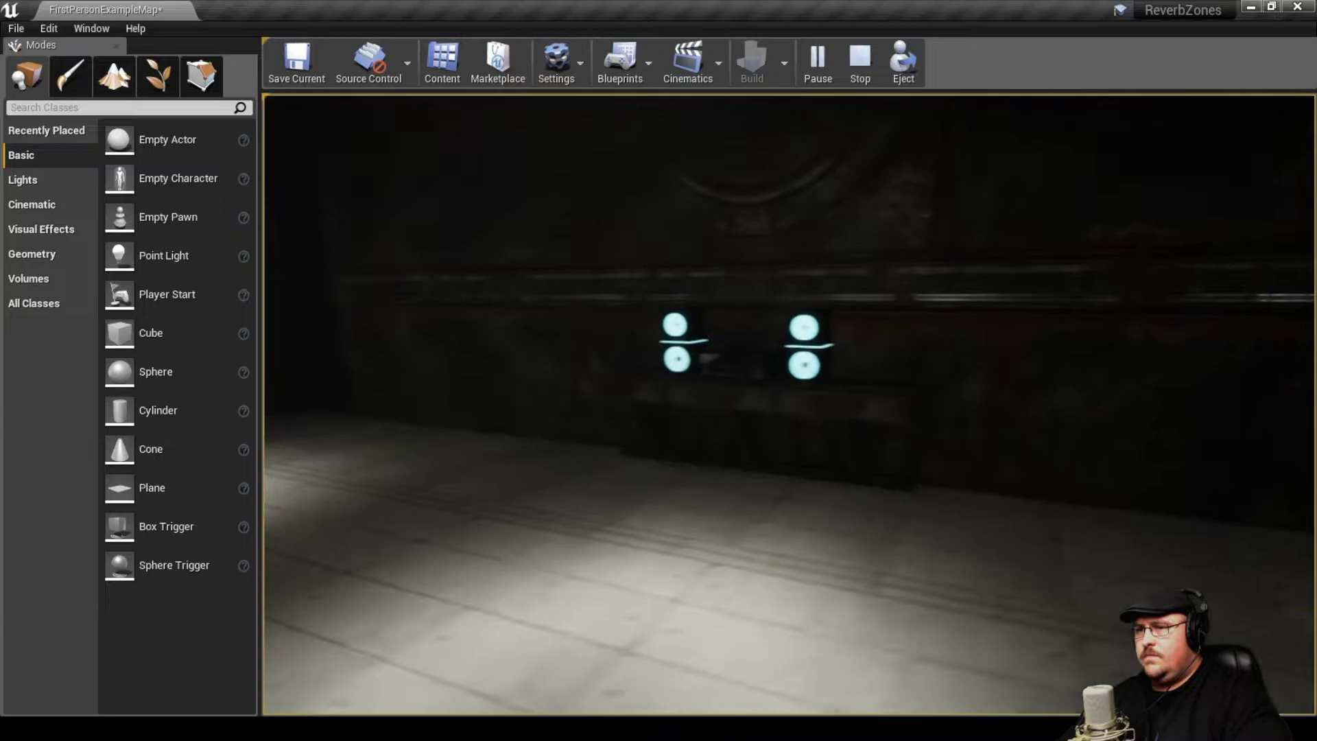
pyautogui.press('s')
pyautogui.press('s')
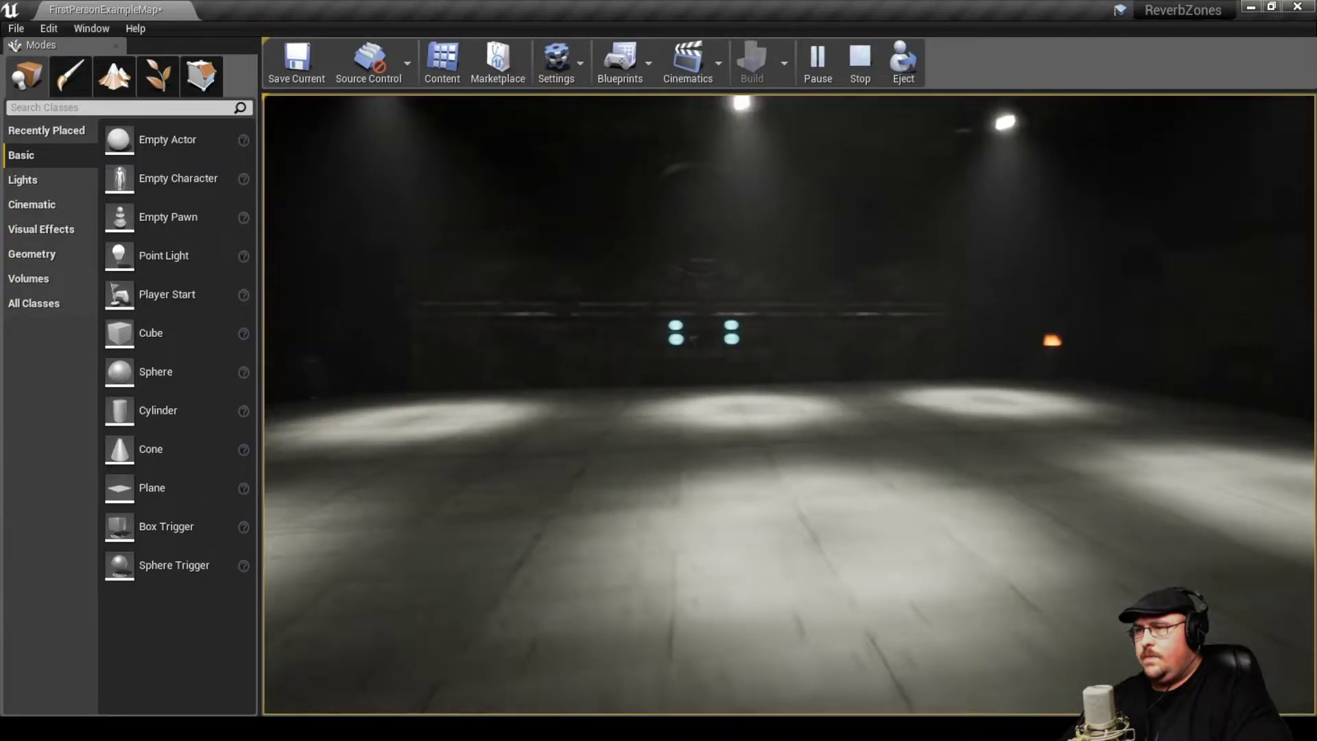
pyautogui.press('d')
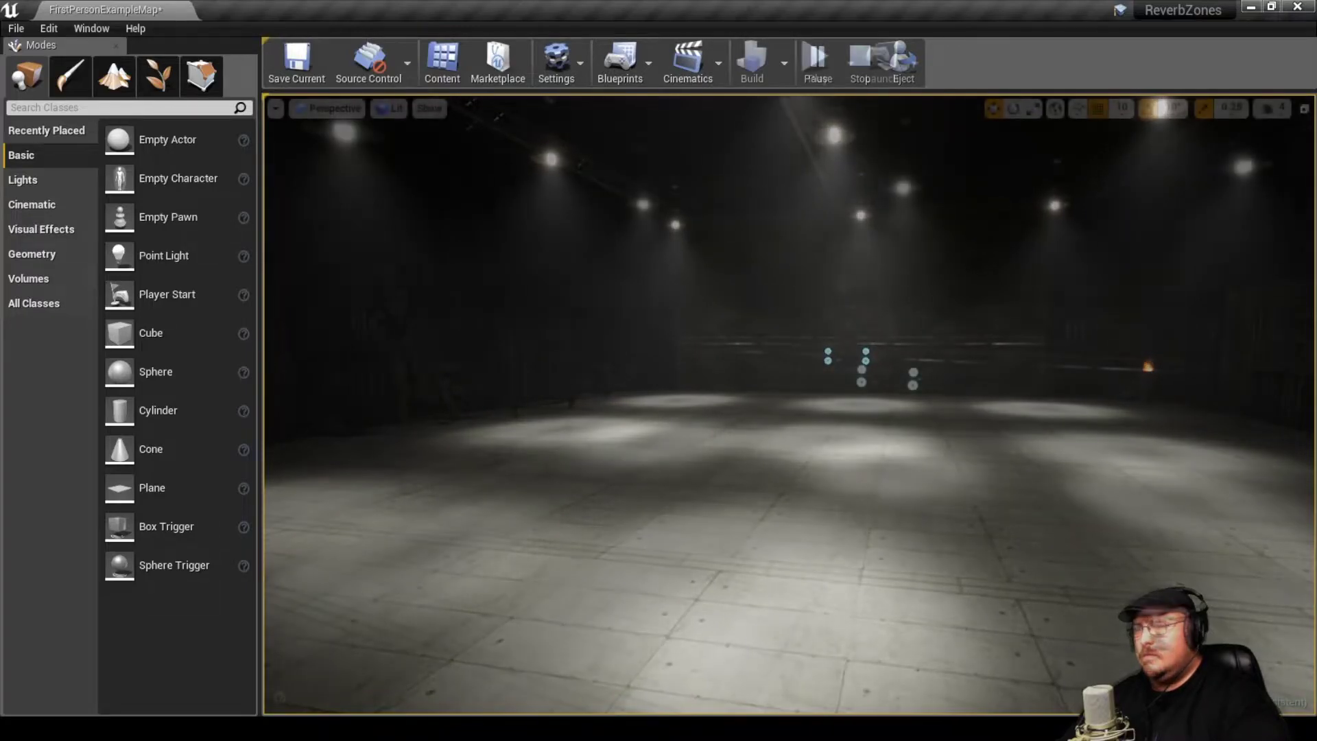
pyautogui.press('Escape')
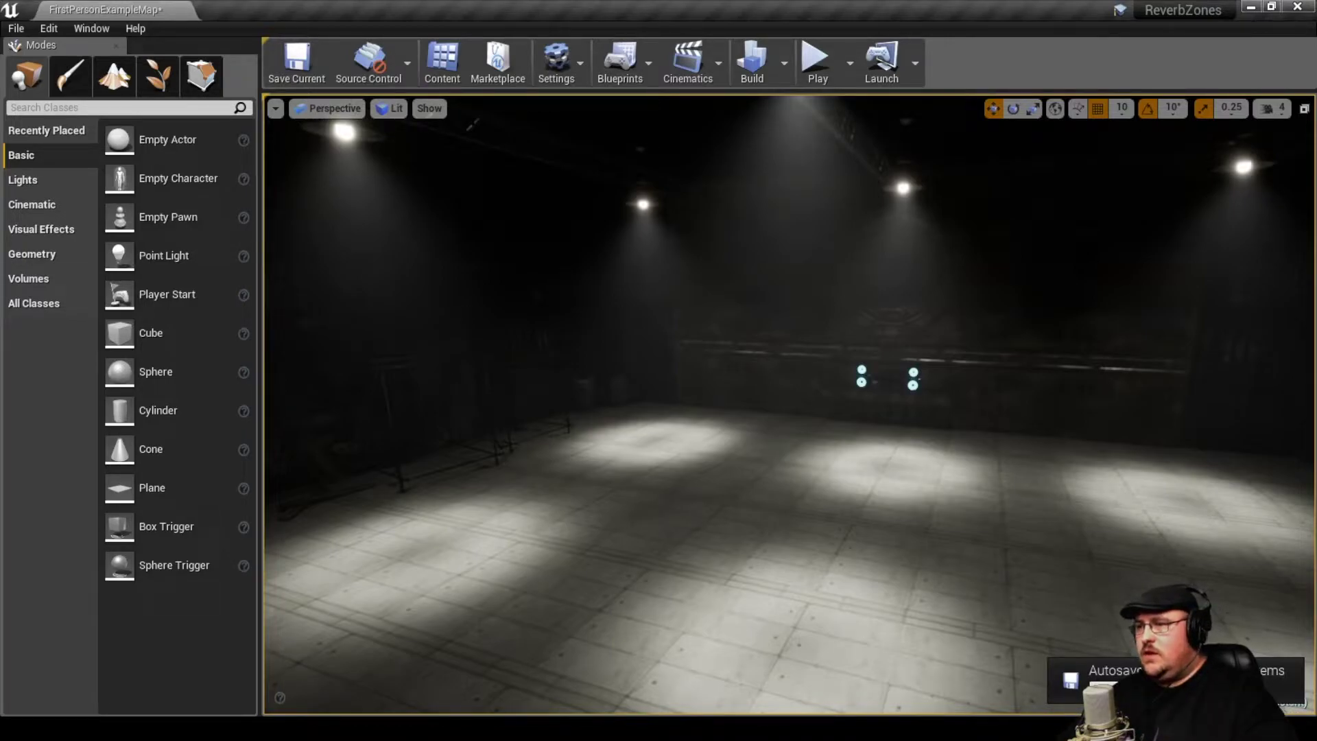
pyautogui.moveTo(789, 405); pyautogui.dragTo(693, 392, button='right')
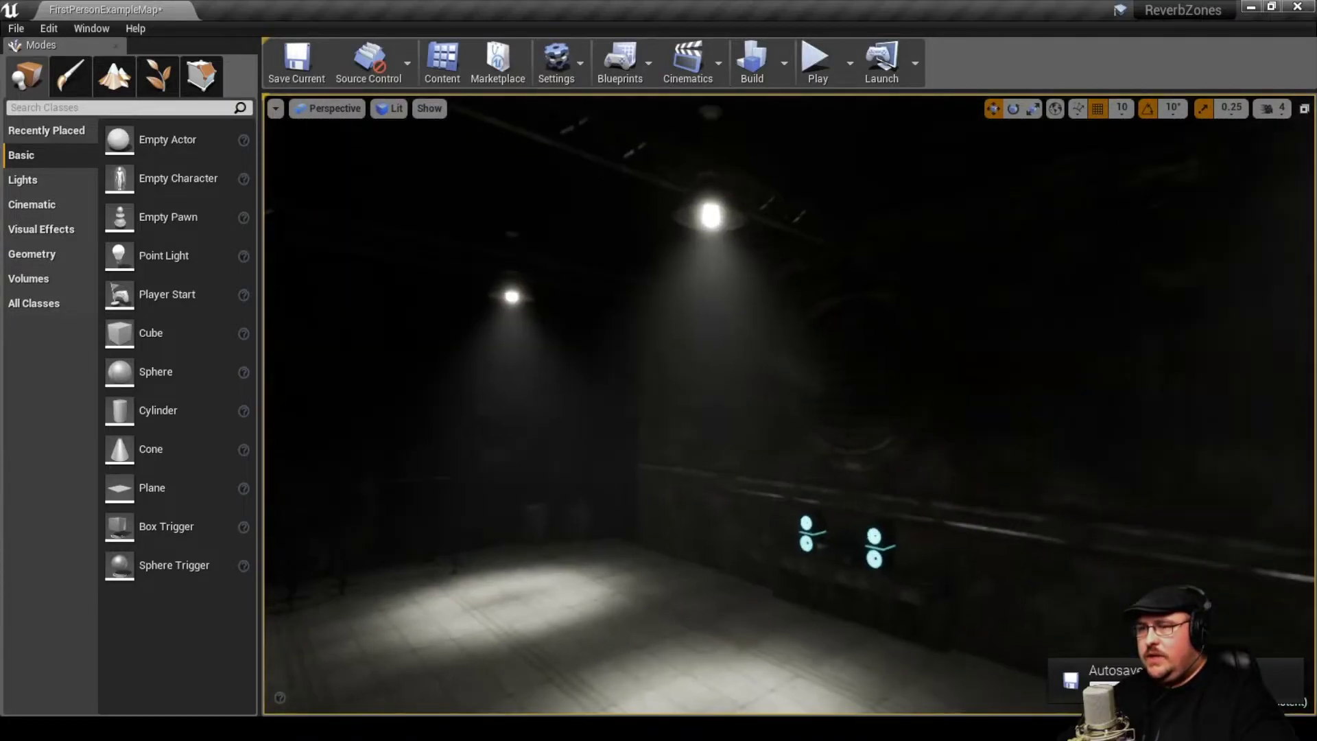
pyautogui.moveTo(611, 413); pyautogui.dragTo(733, 428, button='right')
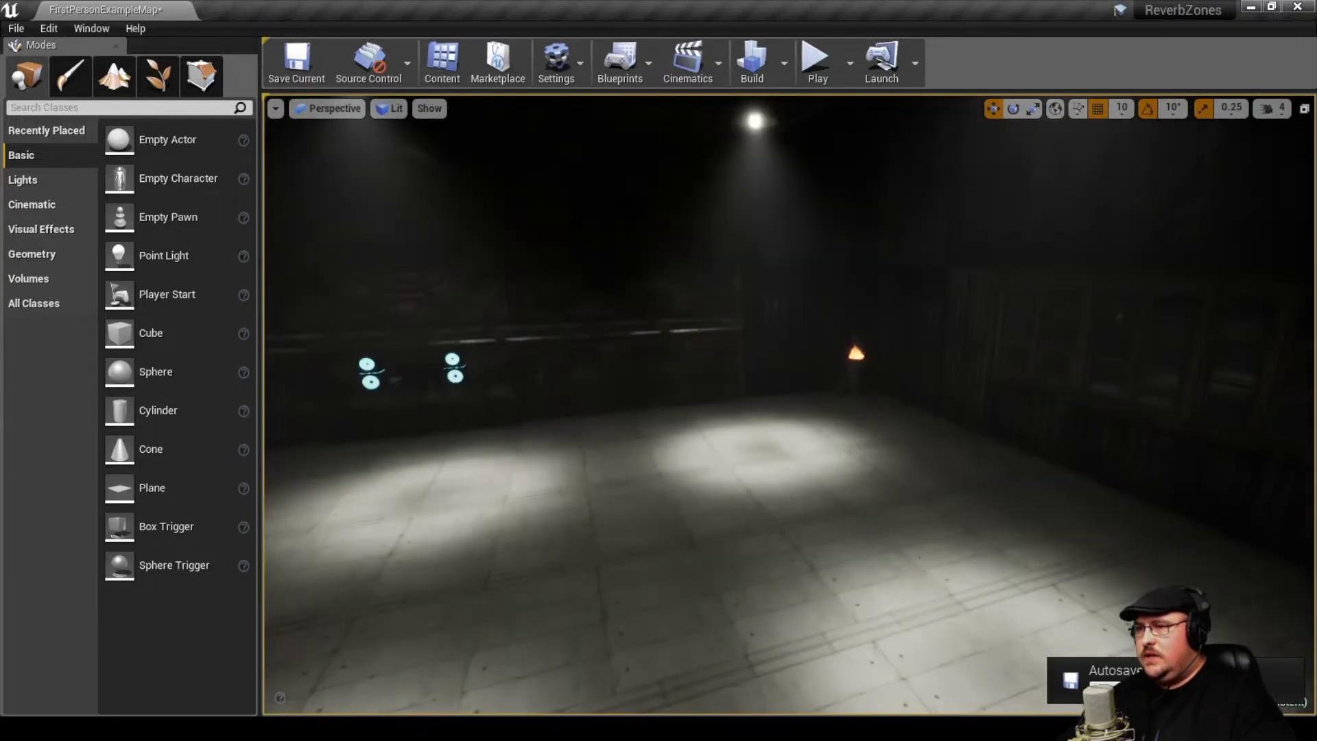
# Inspect the warehouse from outside, moving along its long dark exterior wall
pyautogui.moveTo(515, 420); pyautogui.dragTo(494, 417, button='right')
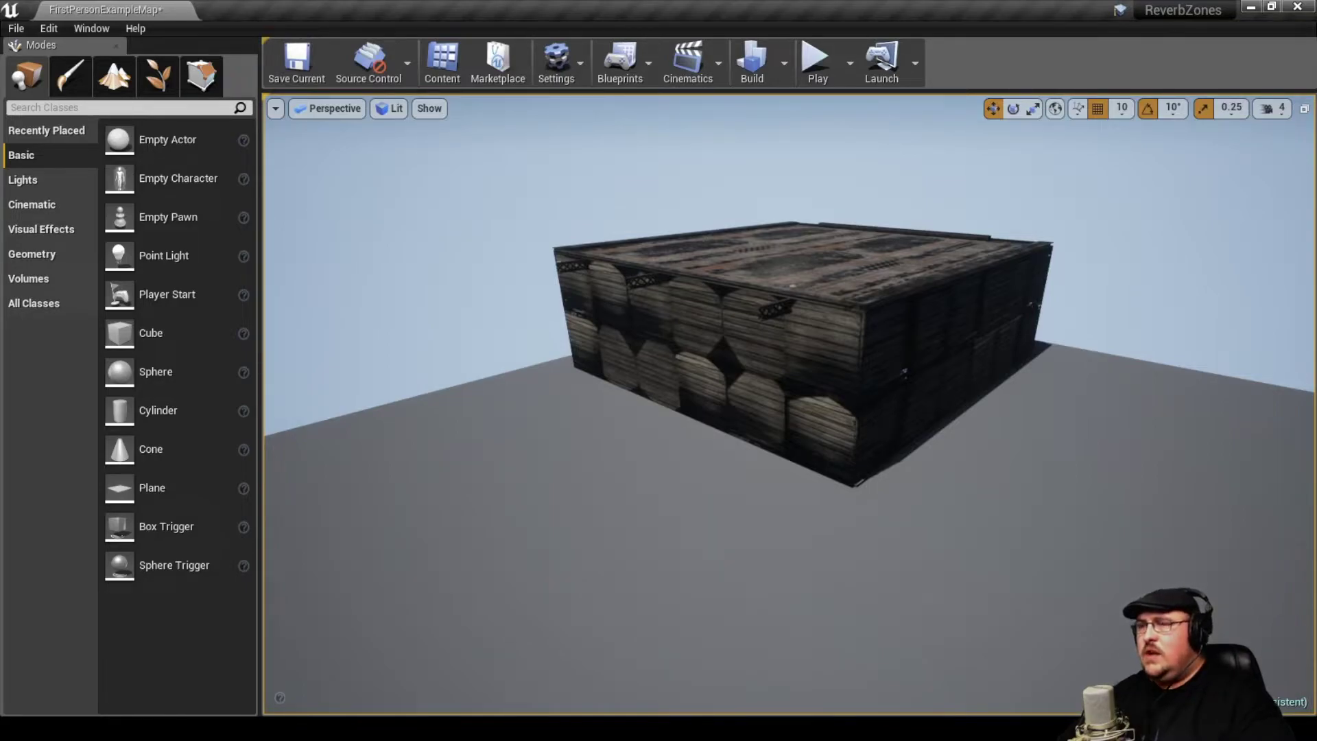
pyautogui.moveTo(789, 405); pyautogui.dragTo(645, 401, button='right')
pyautogui.press('d')
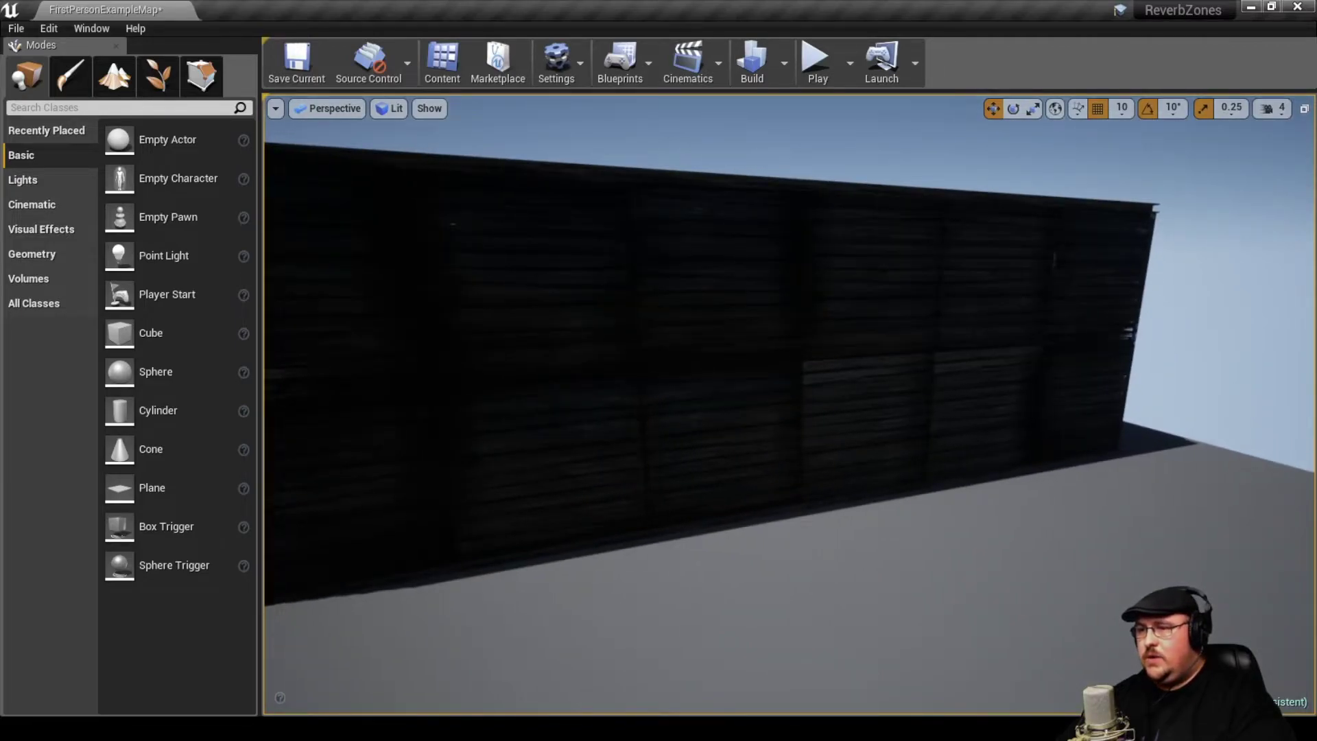
pyautogui.click(721, 439)
pyautogui.moveTo(721, 439); pyautogui.dragTo(748, 443, button='right')
pyautogui.press('a')
pyautogui.press('d')
# Play the level from outside the warehouse, back away from the building, and walk along its exterior wall to listen
pyautogui.click(816, 60)
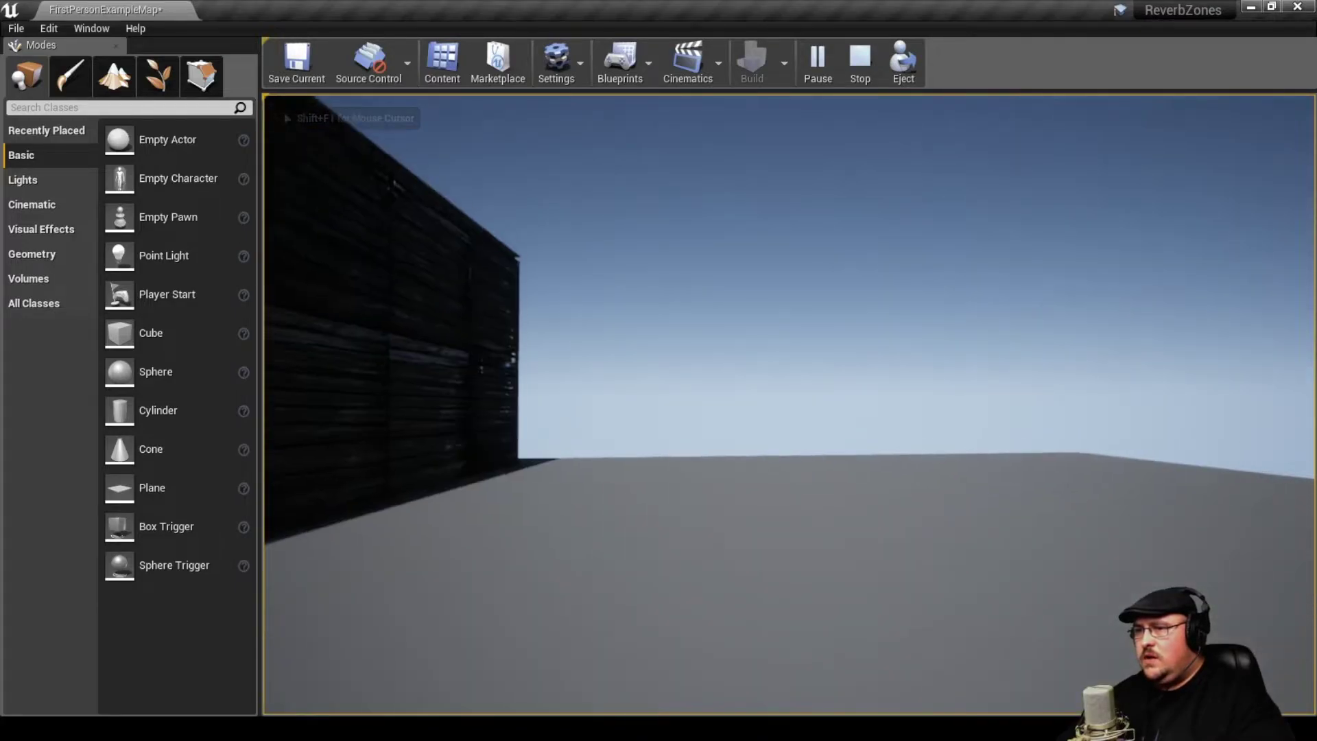
pyautogui.press('s')
pyautogui.press('s')
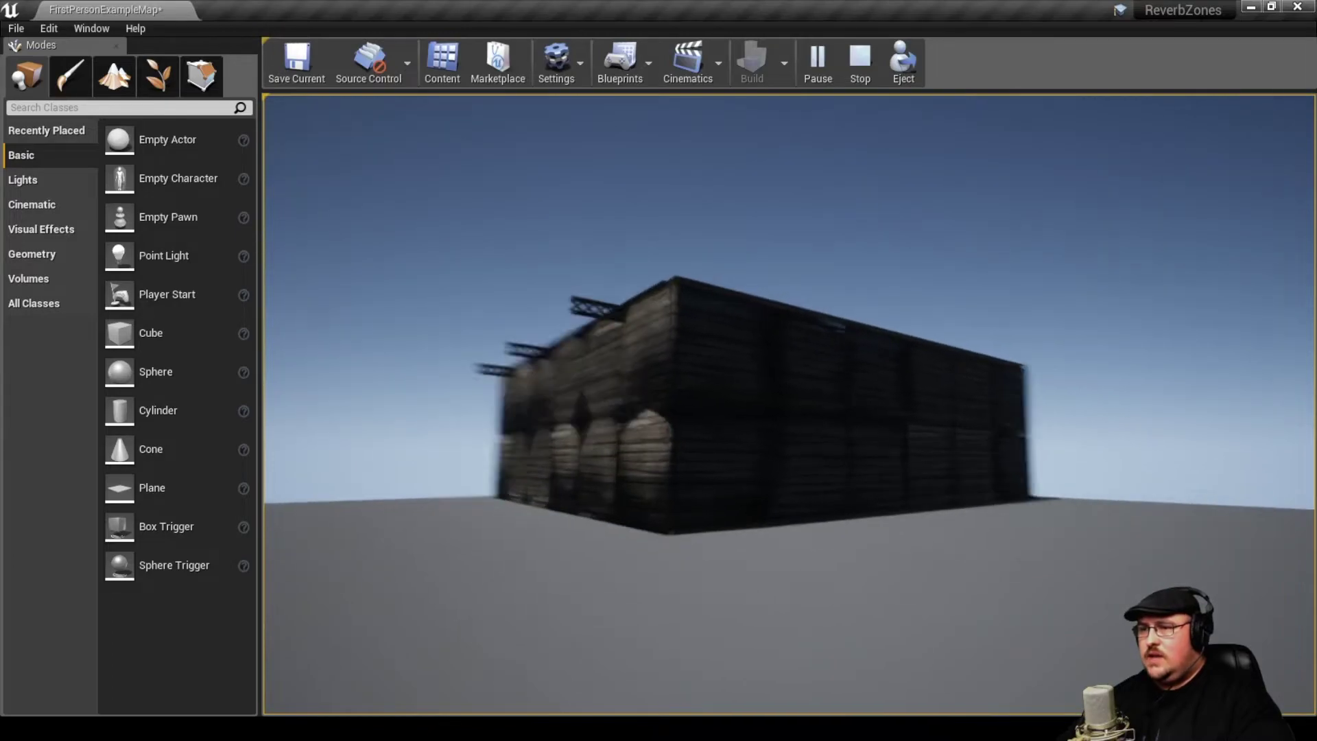
pyautogui.press('w')
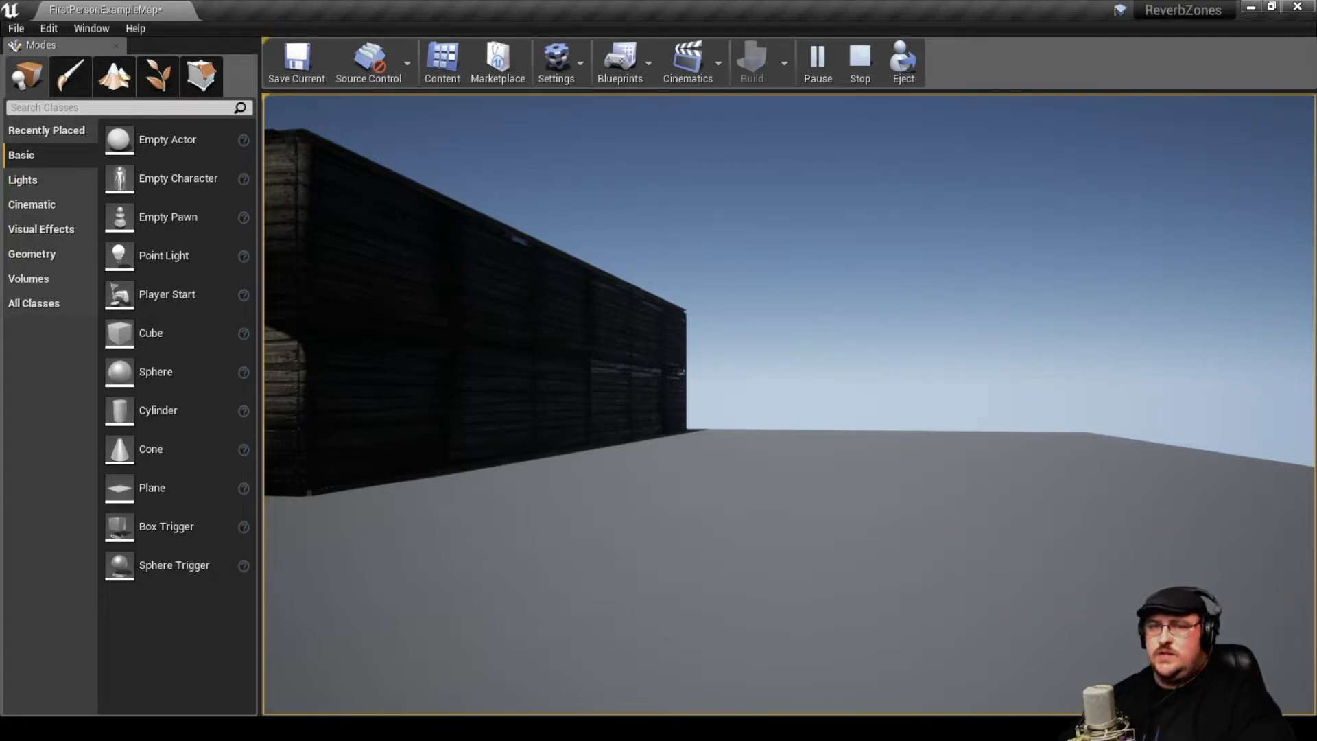
pyautogui.press('w')
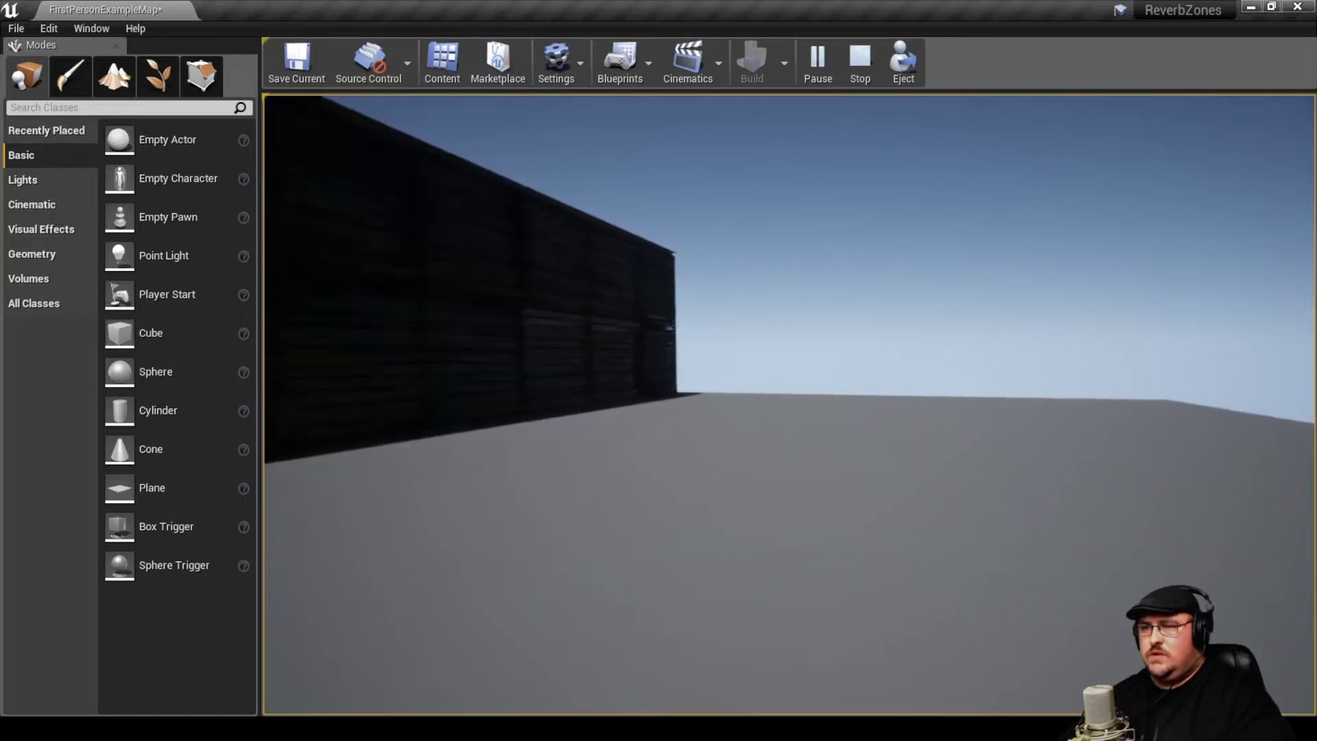
pyautogui.press('w')
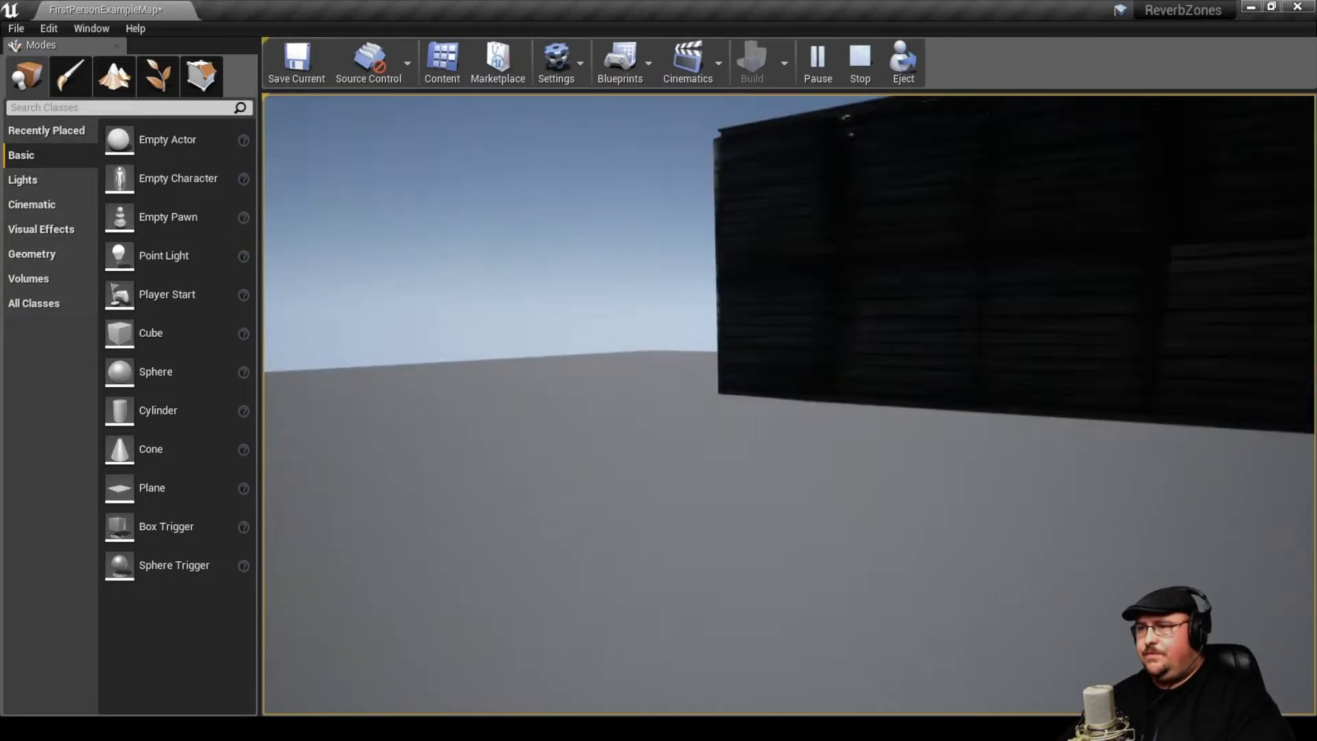
# Walk from the exterior wall into the warehouse hall, face the glowing speakers to compare the sound, and end the play session
pyautogui.press('w')
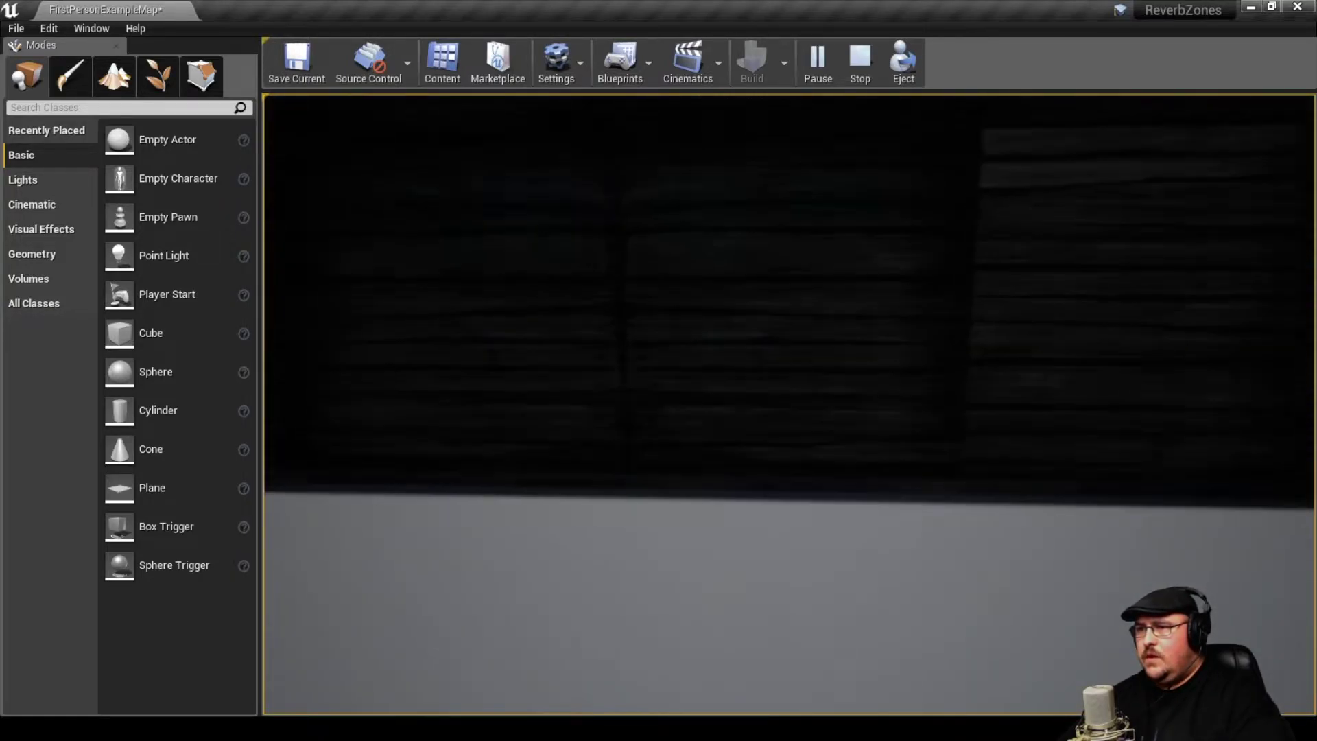
pyautogui.press('w')
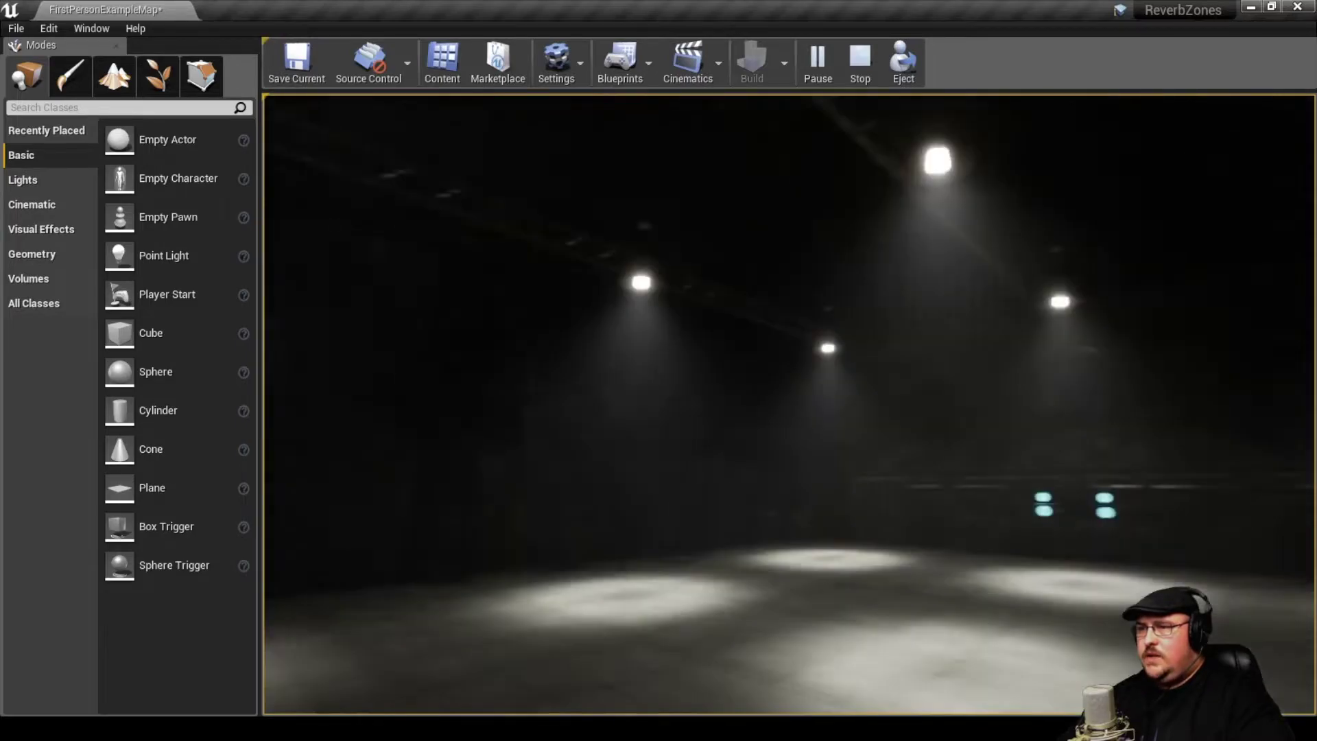
pyautogui.press('w')
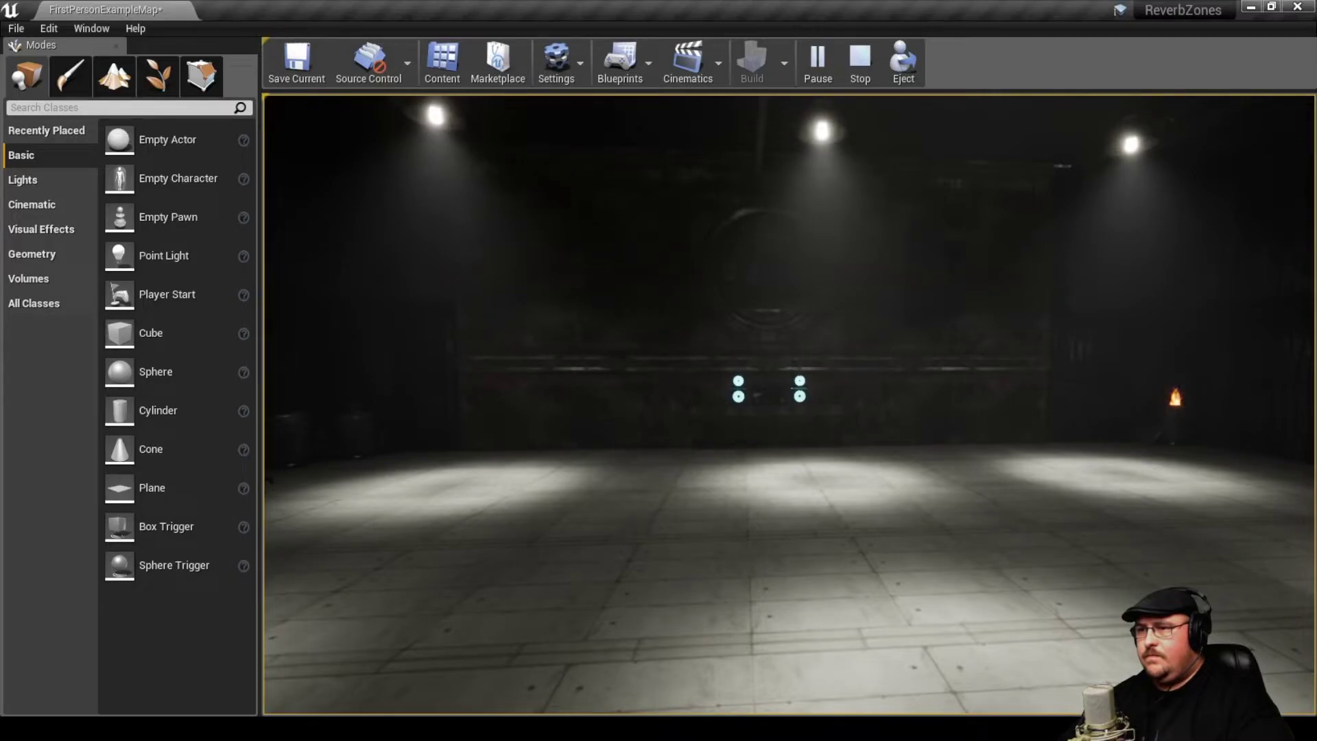
pyautogui.press('a')
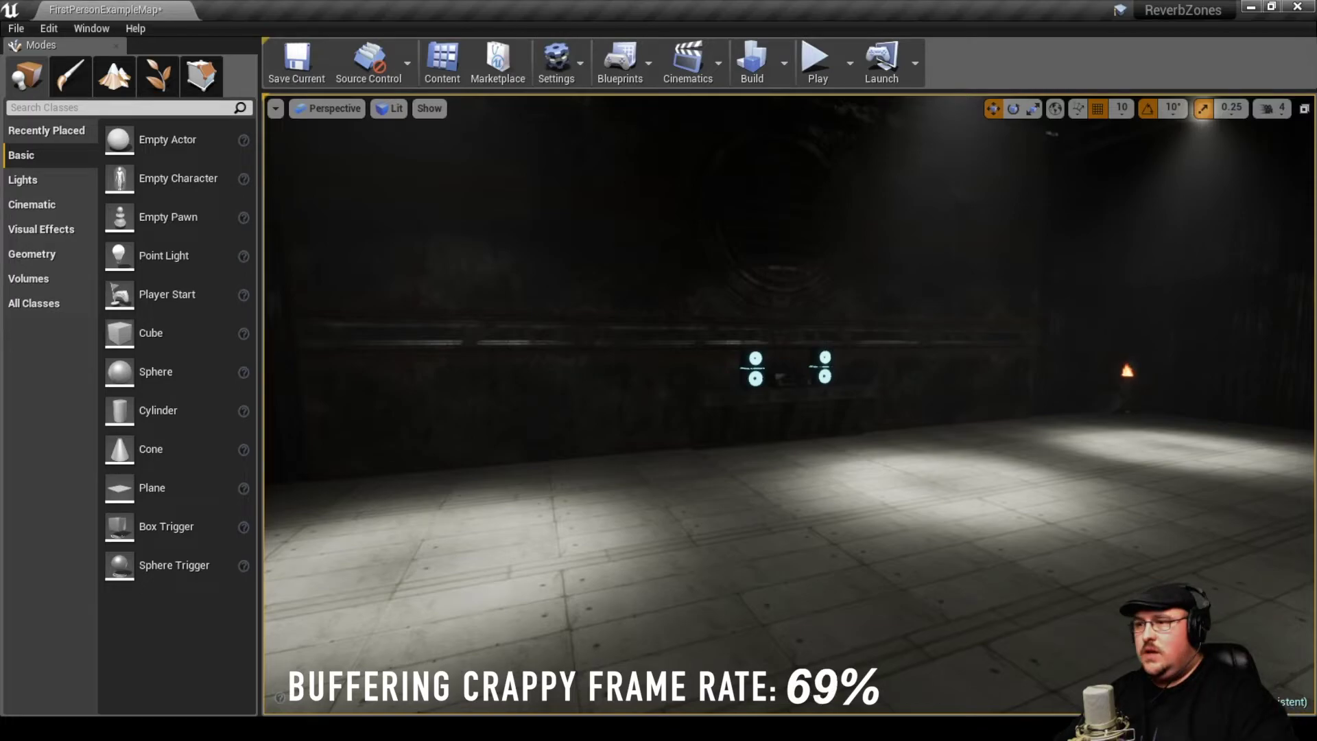
# Look over the speaker wall, the burning trash can and the freestanding concrete partition in the hall
pyautogui.moveTo(789, 405); pyautogui.dragTo(864, 348, button='right')
pyautogui.moveTo(789, 405); pyautogui.dragTo(783, 360, button='right')
pyautogui.moveTo(881, 332); pyautogui.dragTo(844, 334, button='right')
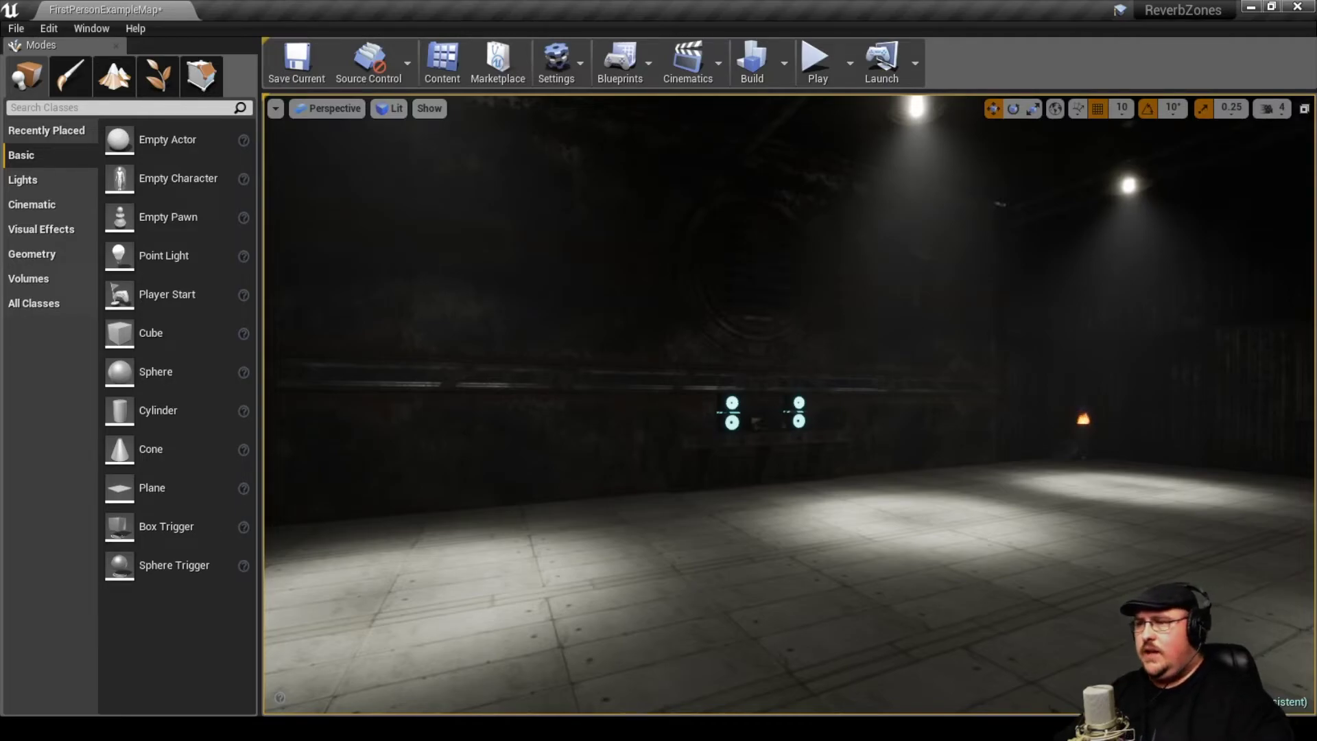
pyautogui.moveTo(789, 405); pyautogui.dragTo(995, 470, button='right')
pyautogui.moveTo(872, 426)
pyautogui.mouseDown(button='right')
pyautogui.moveTo(851, 422)
pyautogui.moveTo(868, 424)
pyautogui.mouseUp(button='right')
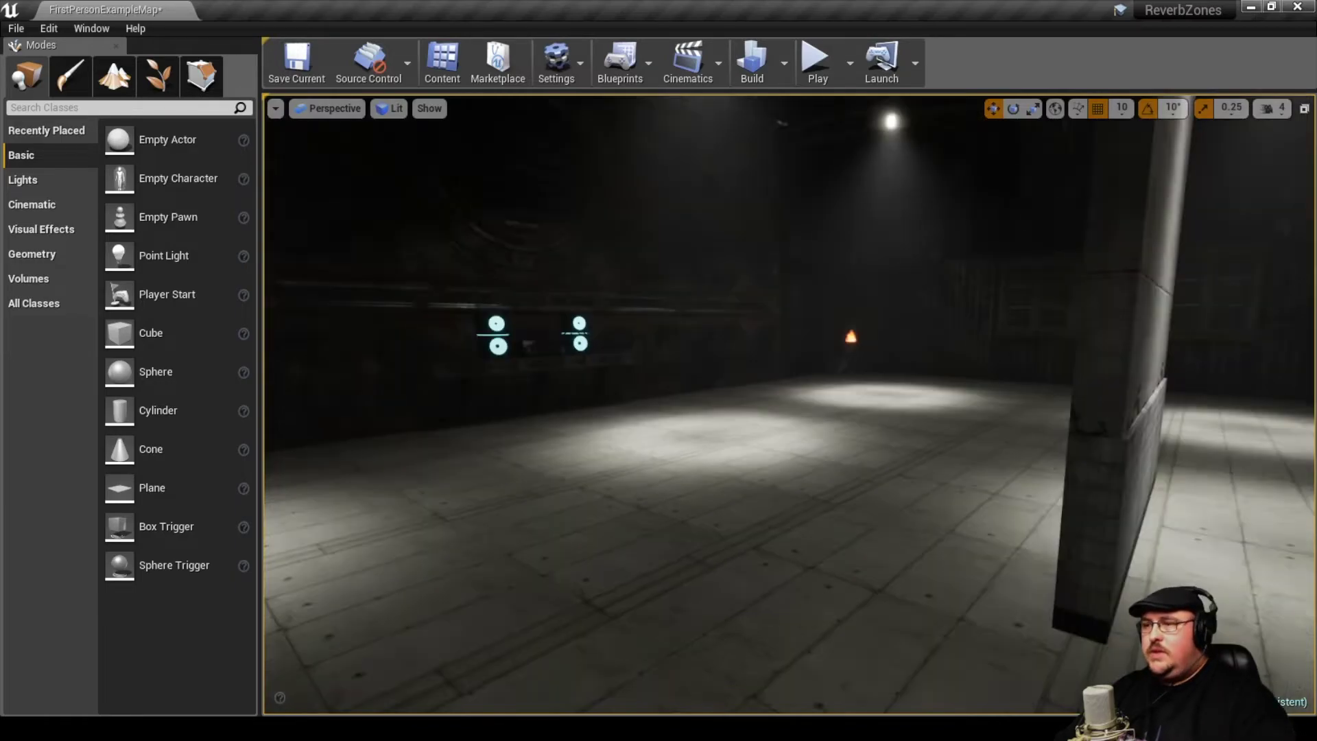
pyautogui.moveTo(789, 405); pyautogui.dragTo(734, 405, button='right')
pyautogui.press('d')
pyautogui.press('a')
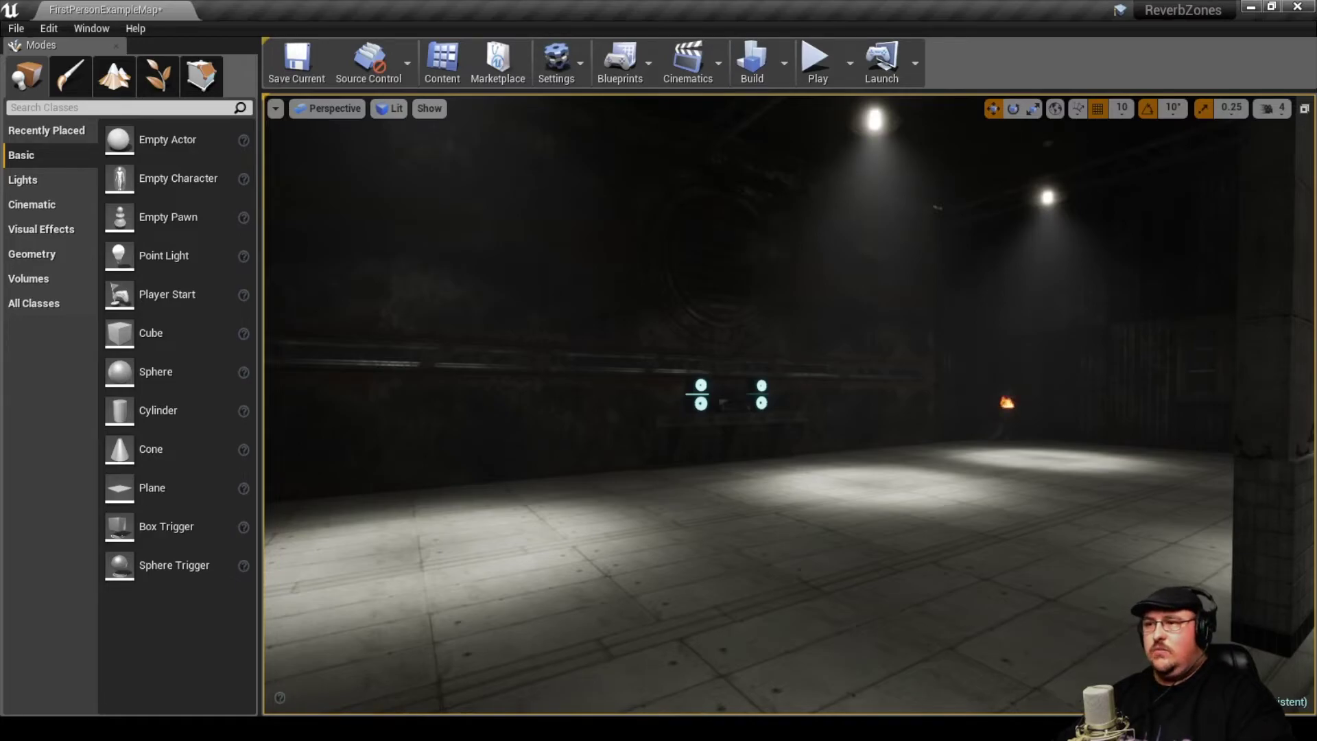
pyautogui.moveTo(734, 405); pyautogui.dragTo(769, 405, button='right')
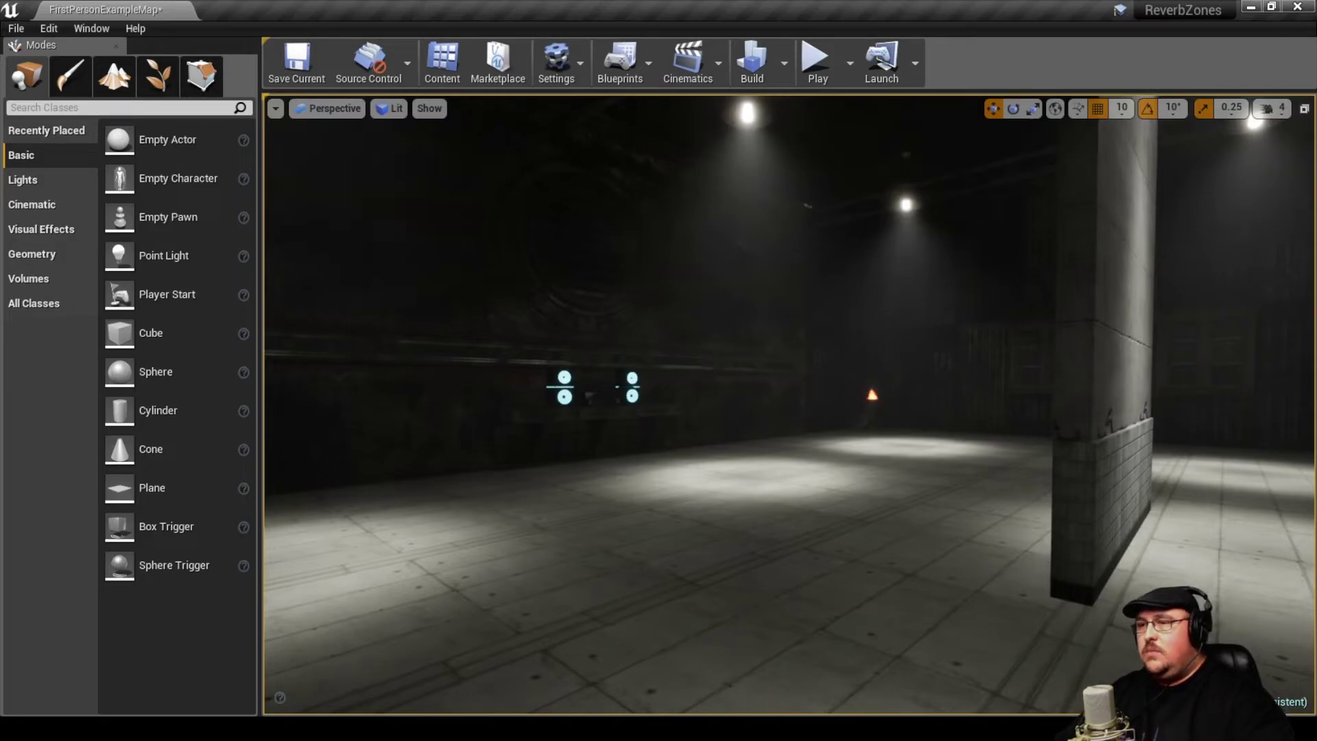
# Play the level, walk up to the glowing speakers, and back away past the concrete partition
pyautogui.hotkey('alt', 'p')
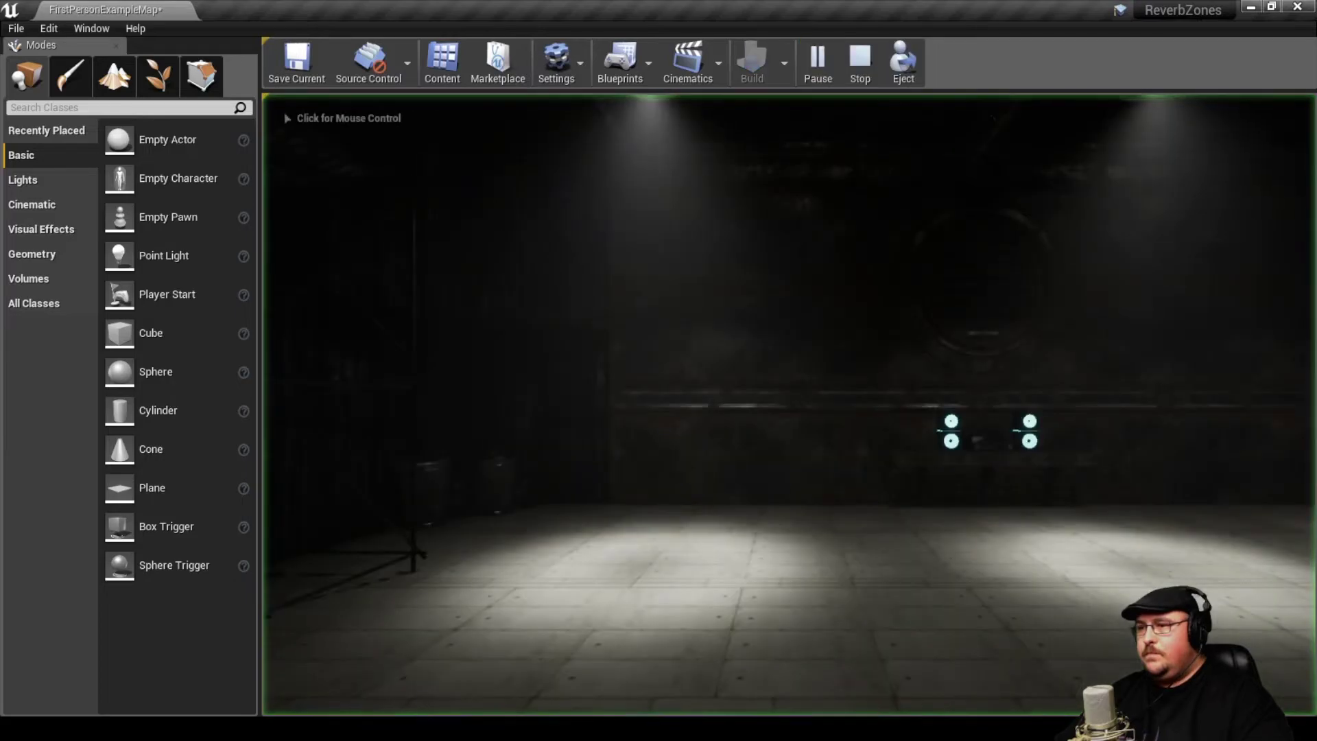
pyautogui.click(789, 405)
pyautogui.press('w')
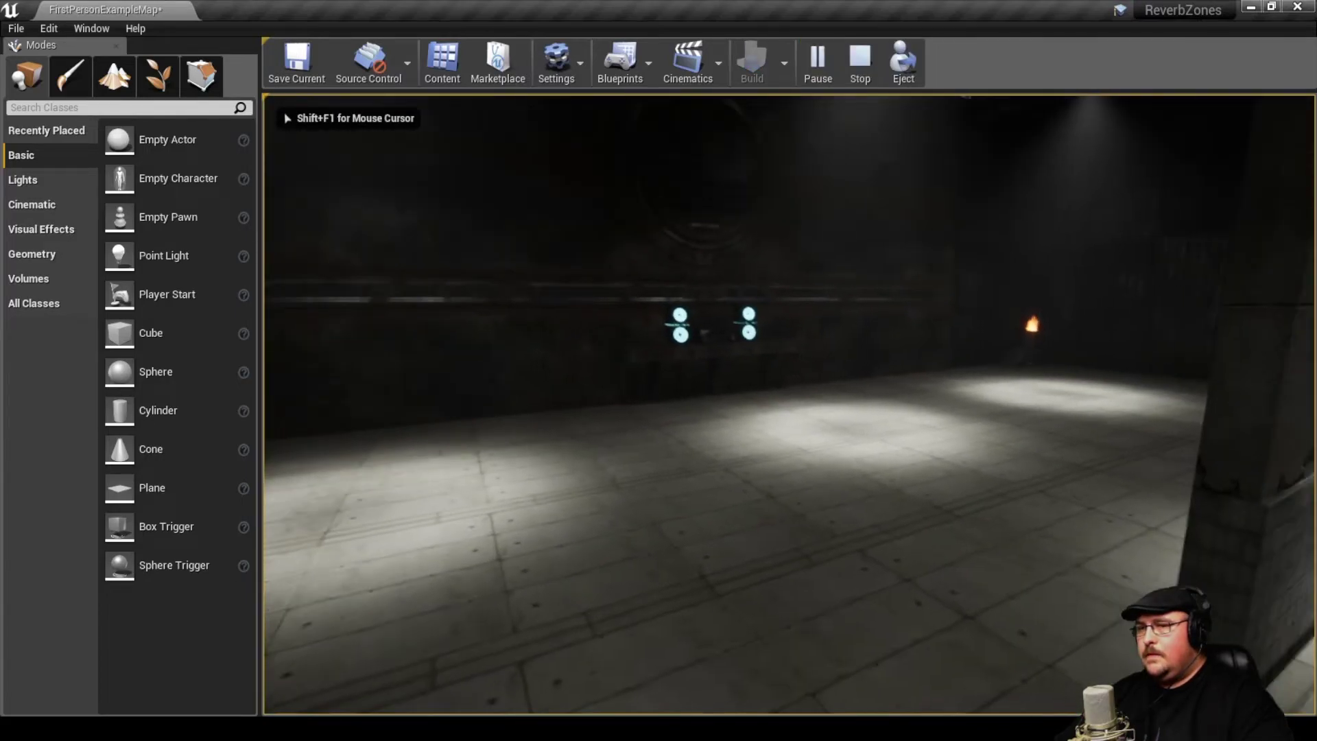
pyautogui.press('w')
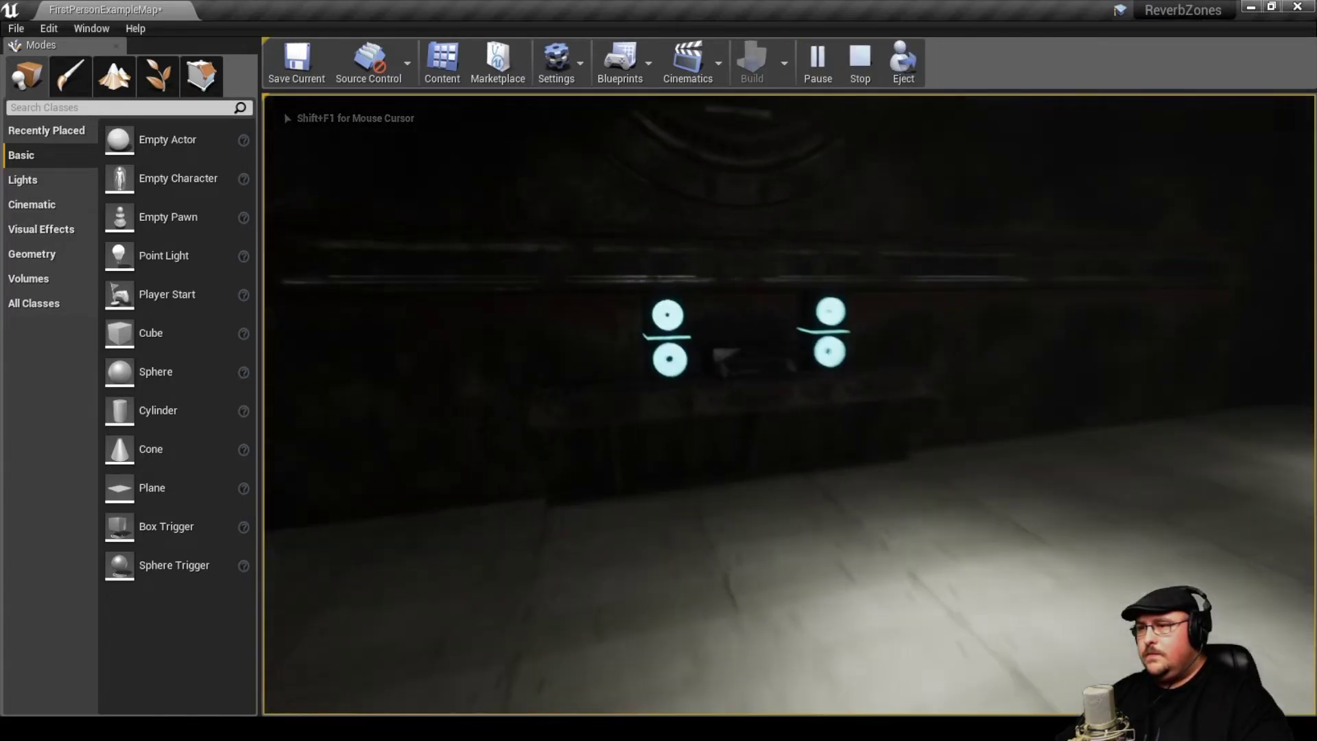
pyautogui.press('s')
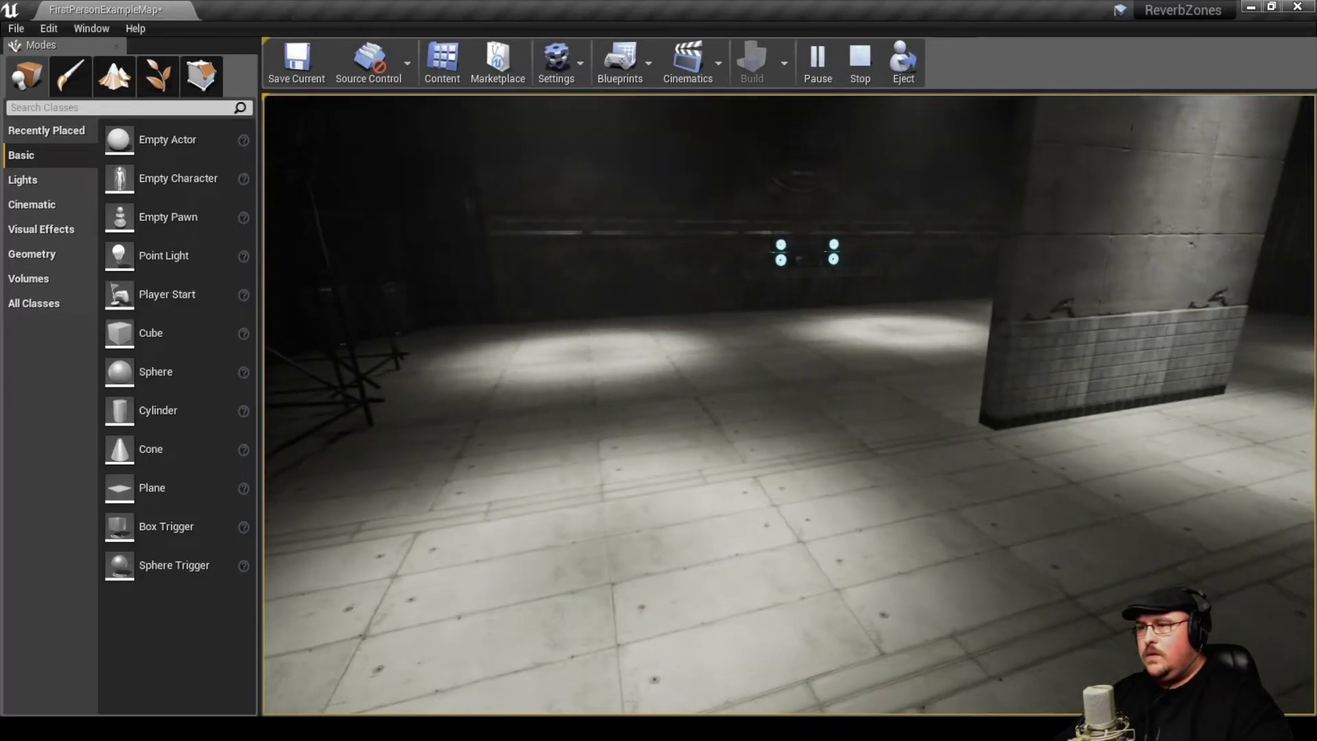
# Sidestep back and forth behind the concrete partition to check how it affects the speaker sound, and end the play session
pyautogui.press('w')
pyautogui.press('d')
pyautogui.press('d')
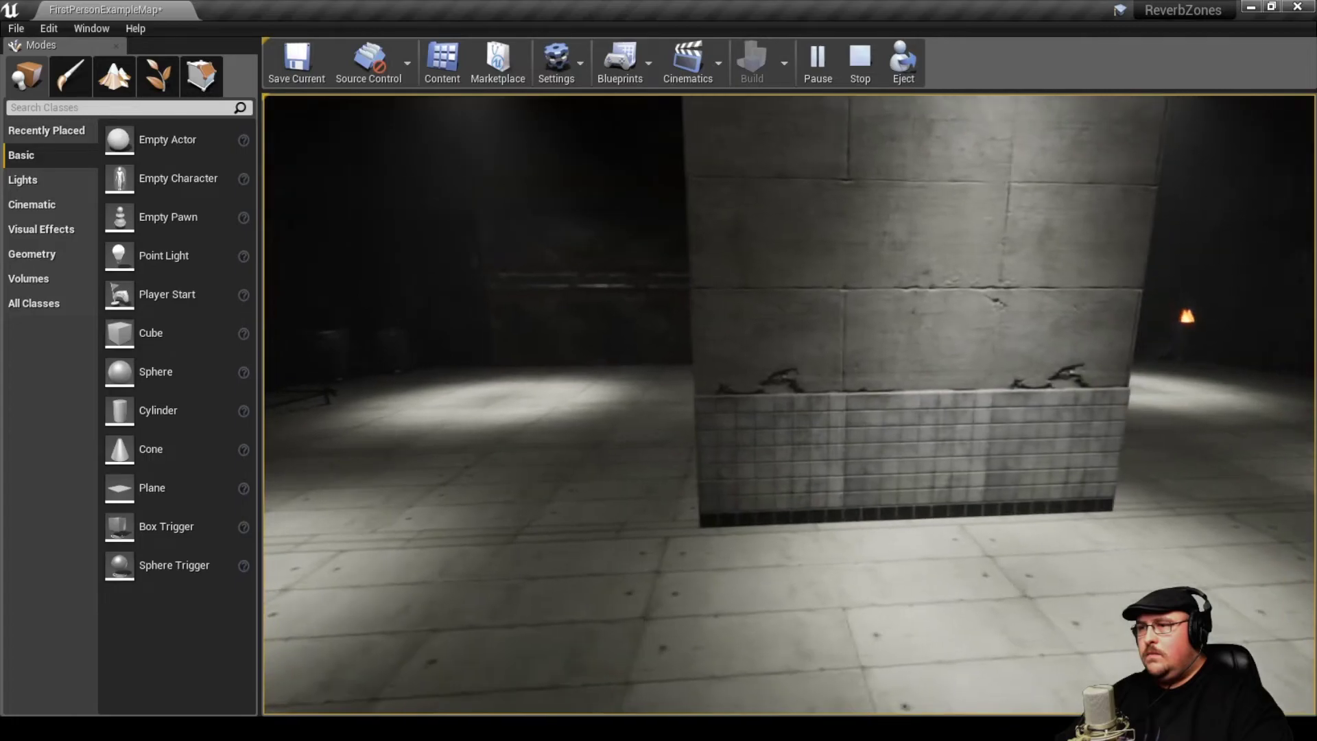
pyautogui.press('d')
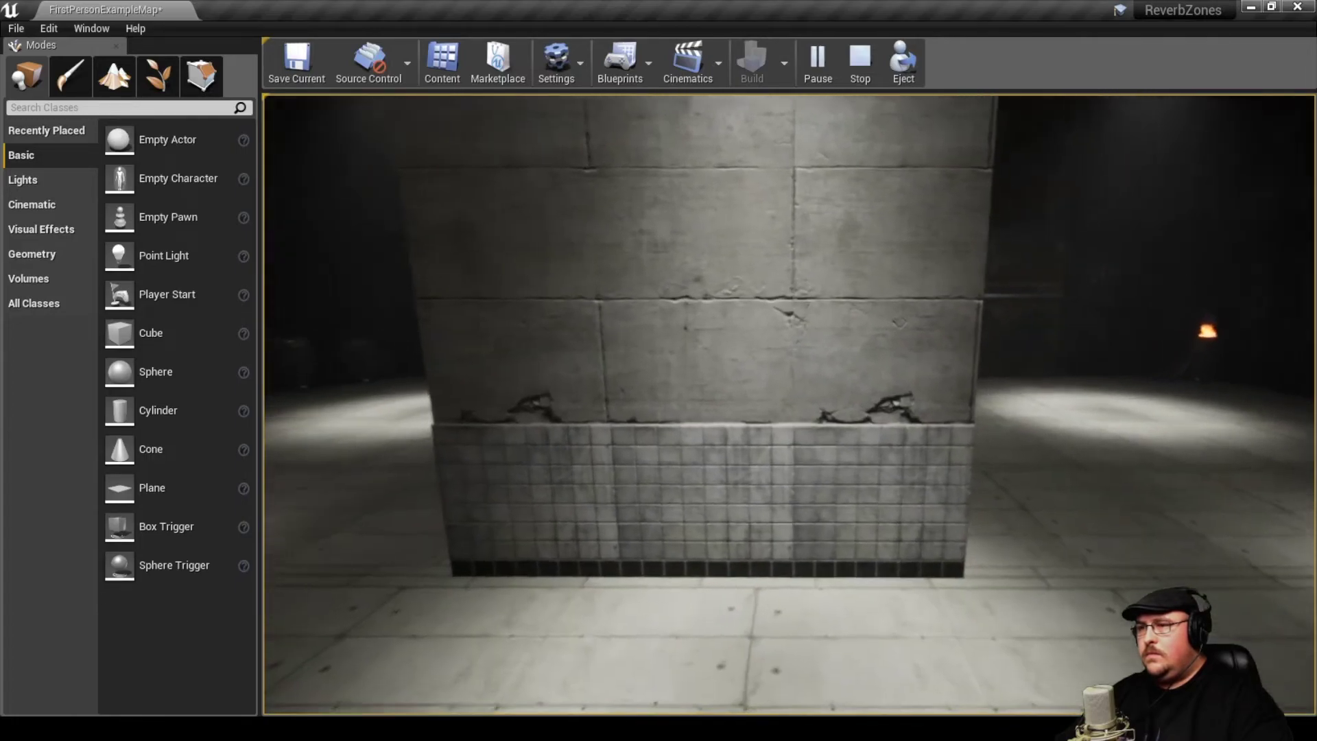
pyautogui.press('d')
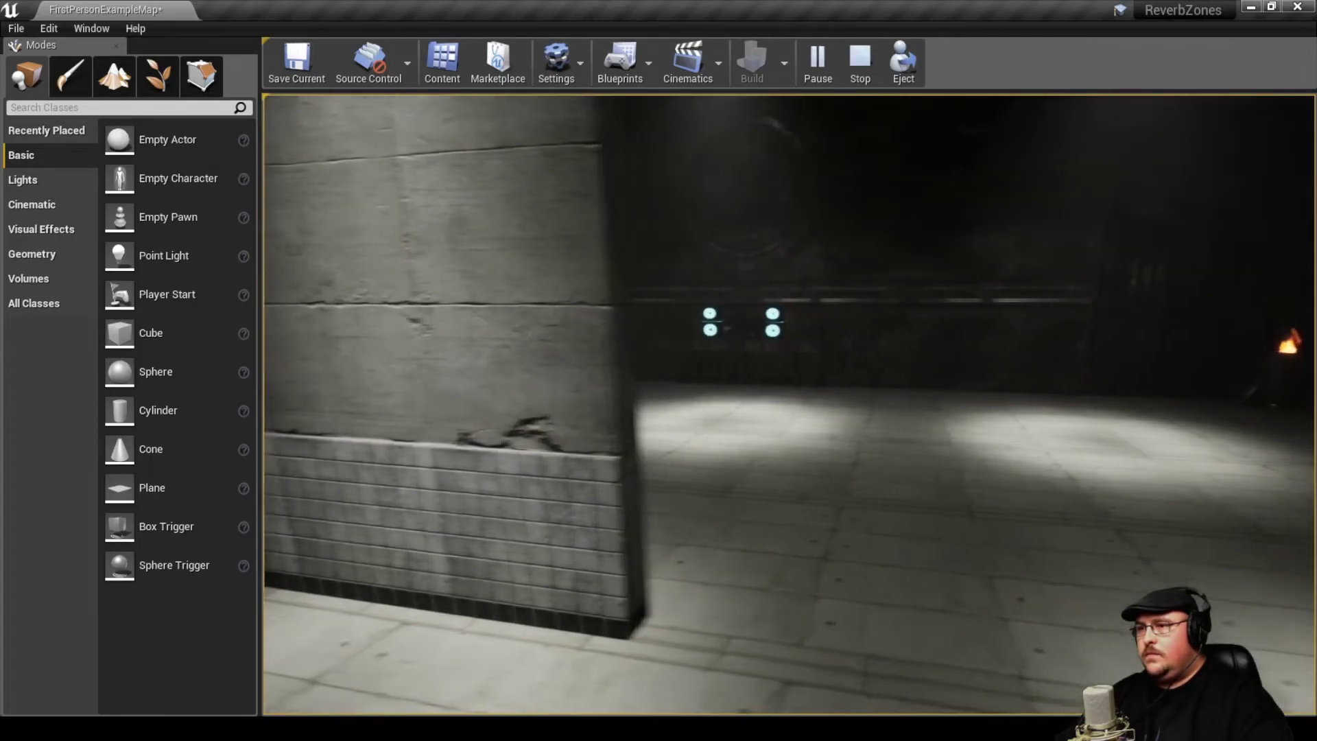
pyautogui.press('a')
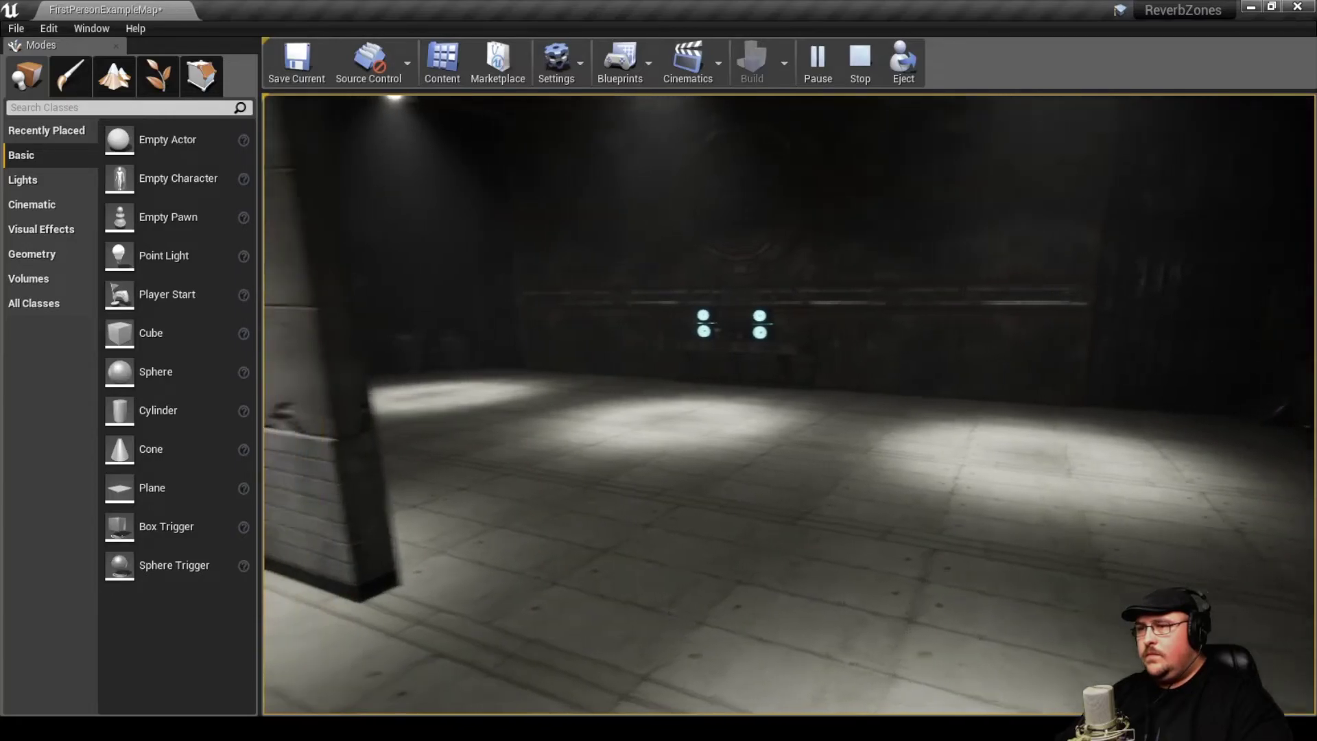
pyautogui.press('a')
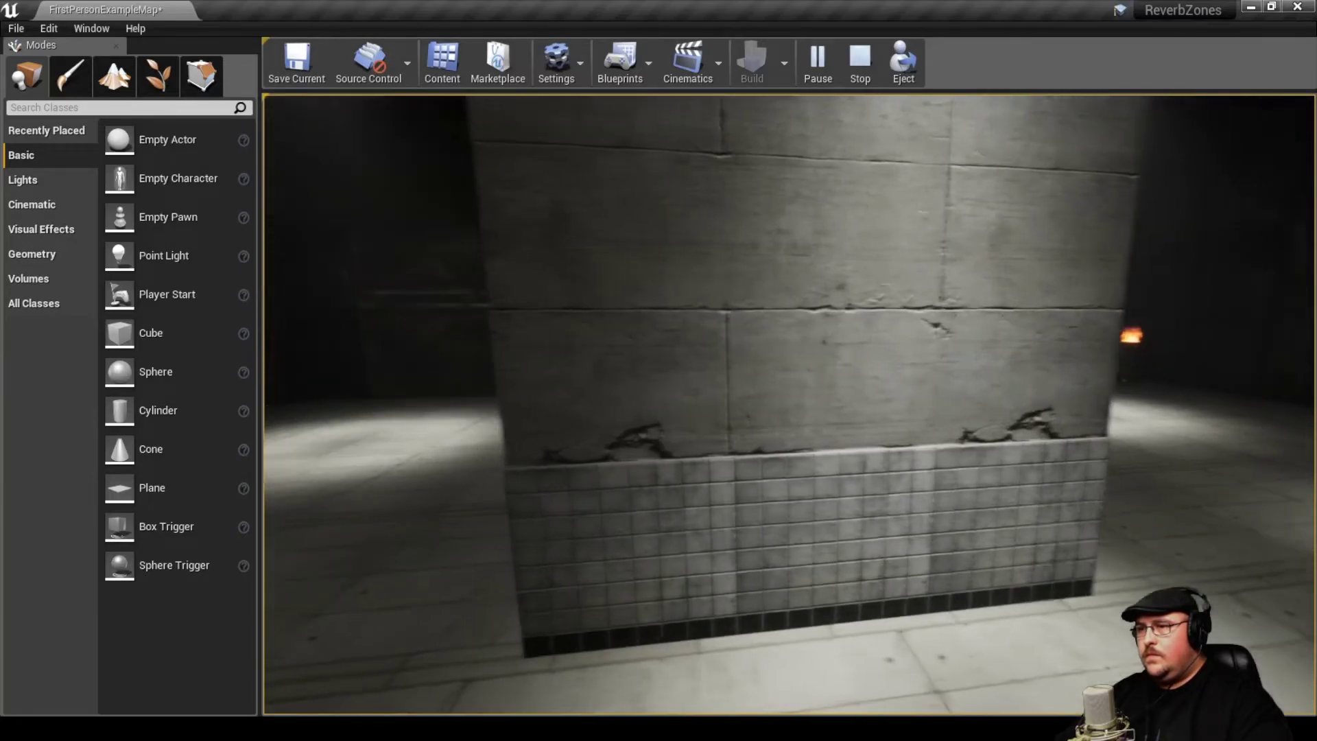
pyautogui.press('a')
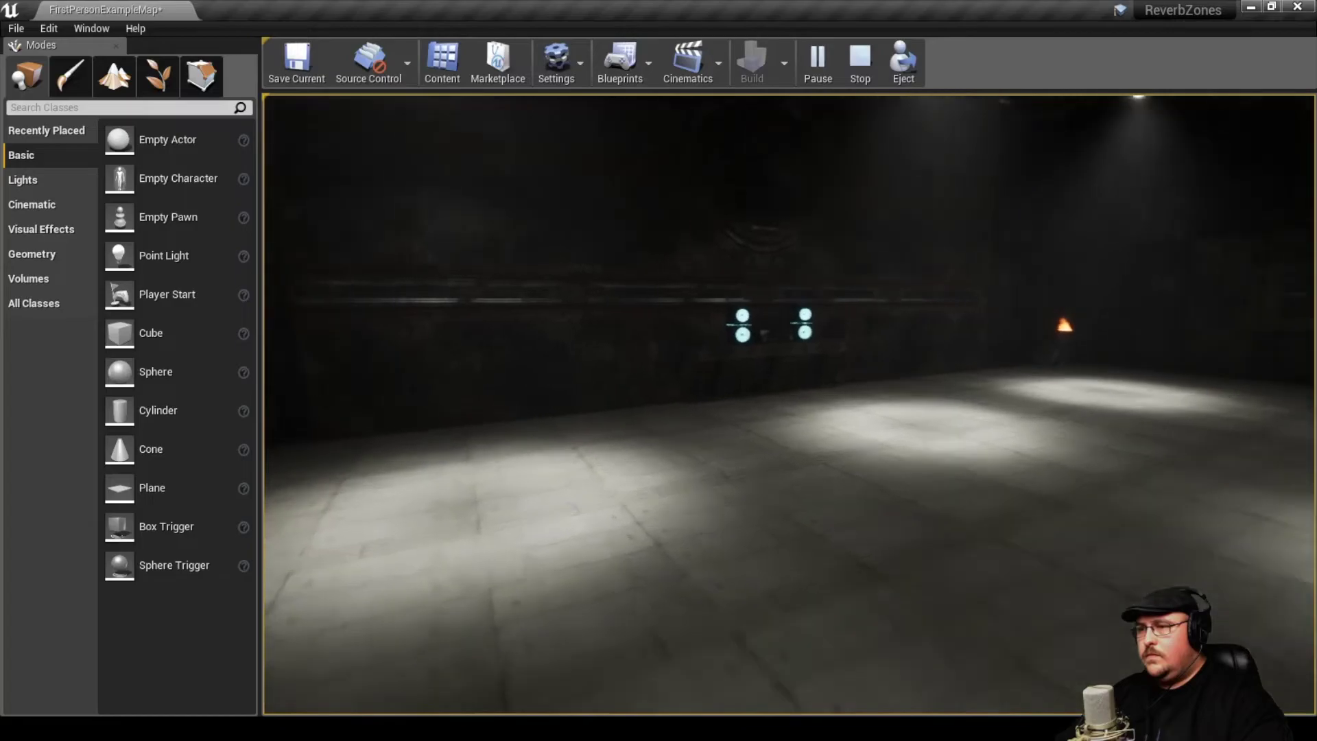
pyautogui.press('Escape')
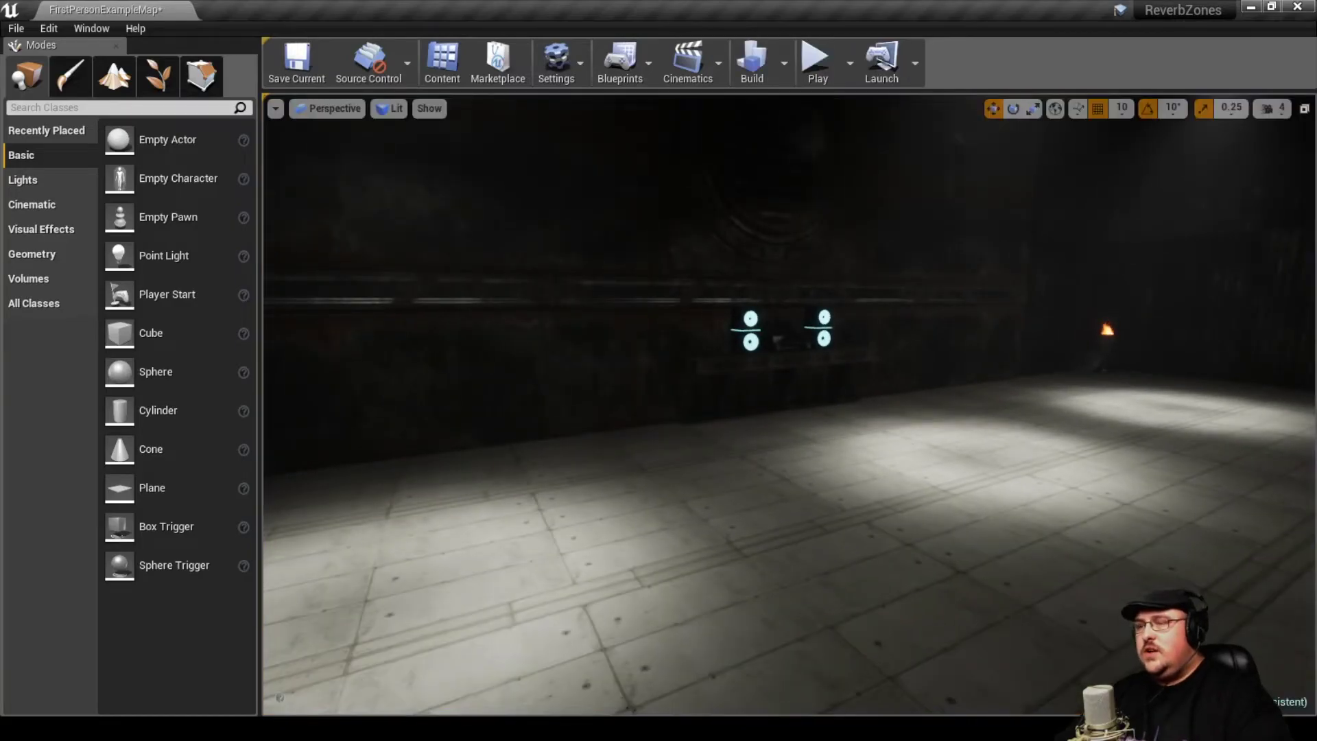
pyautogui.moveTo(789, 405)
pyautogui.mouseDown(button='right')
pyautogui.moveTo(892, 404)
pyautogui.moveTo(858, 364)
pyautogui.moveTo(762, 405)
pyautogui.moveTo(707, 405)
pyautogui.moveTo(769, 401)
pyautogui.mouseUp(button='right')
pyautogui.press('s')
pyautogui.press('a')
pyautogui.press('w')
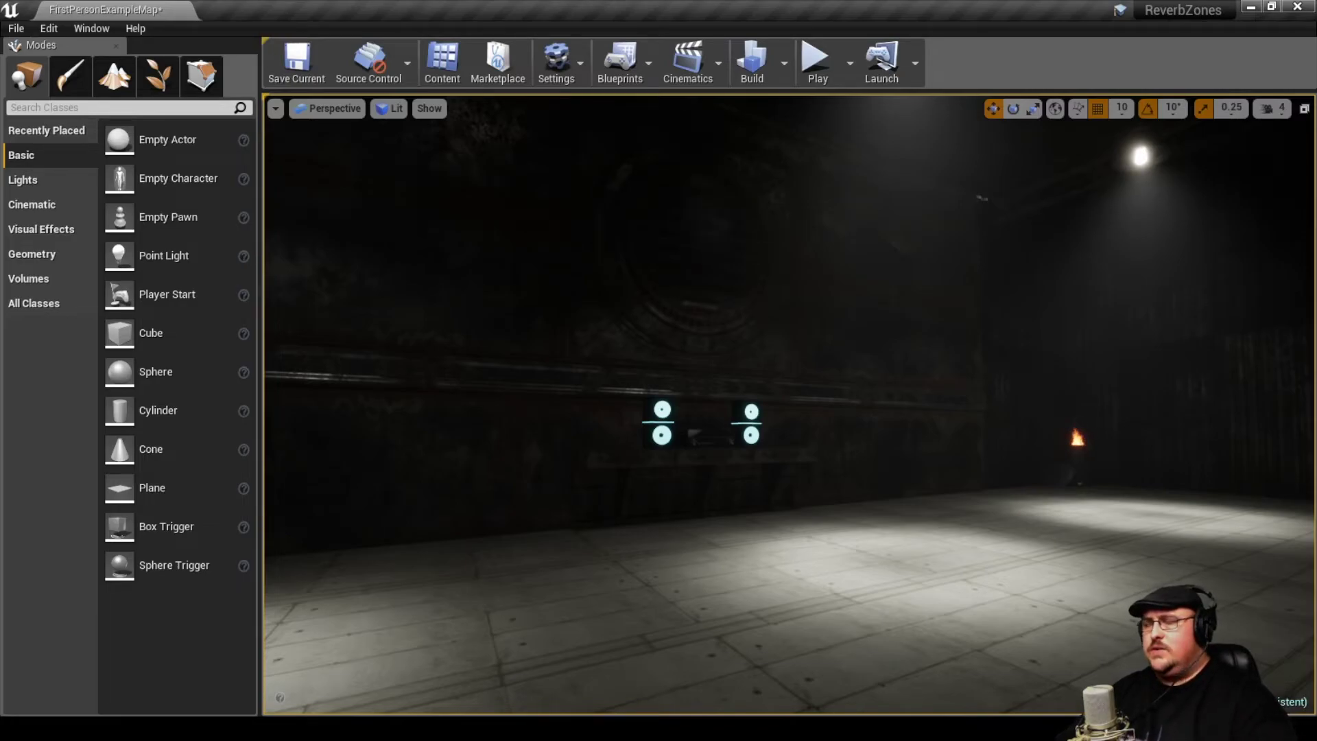
pyautogui.moveTo(789, 405); pyautogui.dragTo(734, 432, button='right')
pyautogui.press('s')
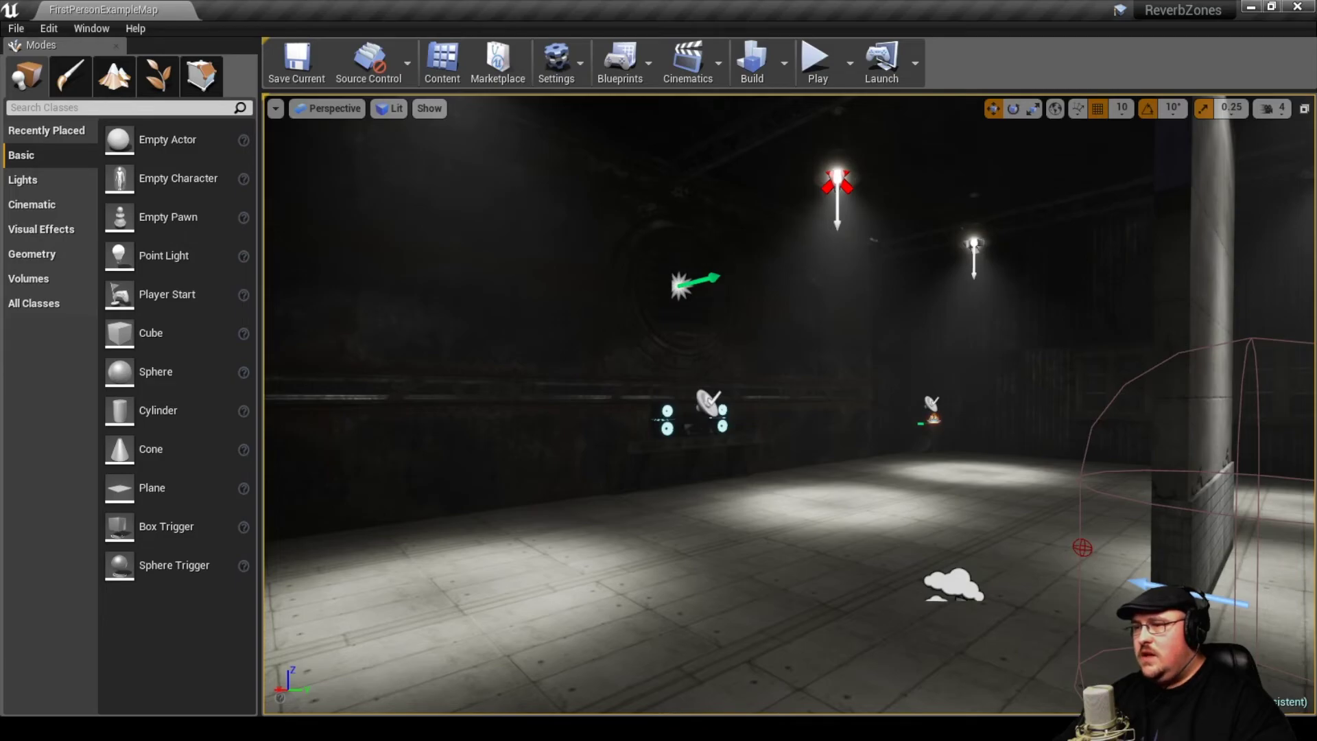
# Examine the hall with the editor icons shown, moving around the partition and player start to the scaffolding side facing the speakers
pyautogui.moveTo(789, 405); pyautogui.dragTo(981, 405, button='right')
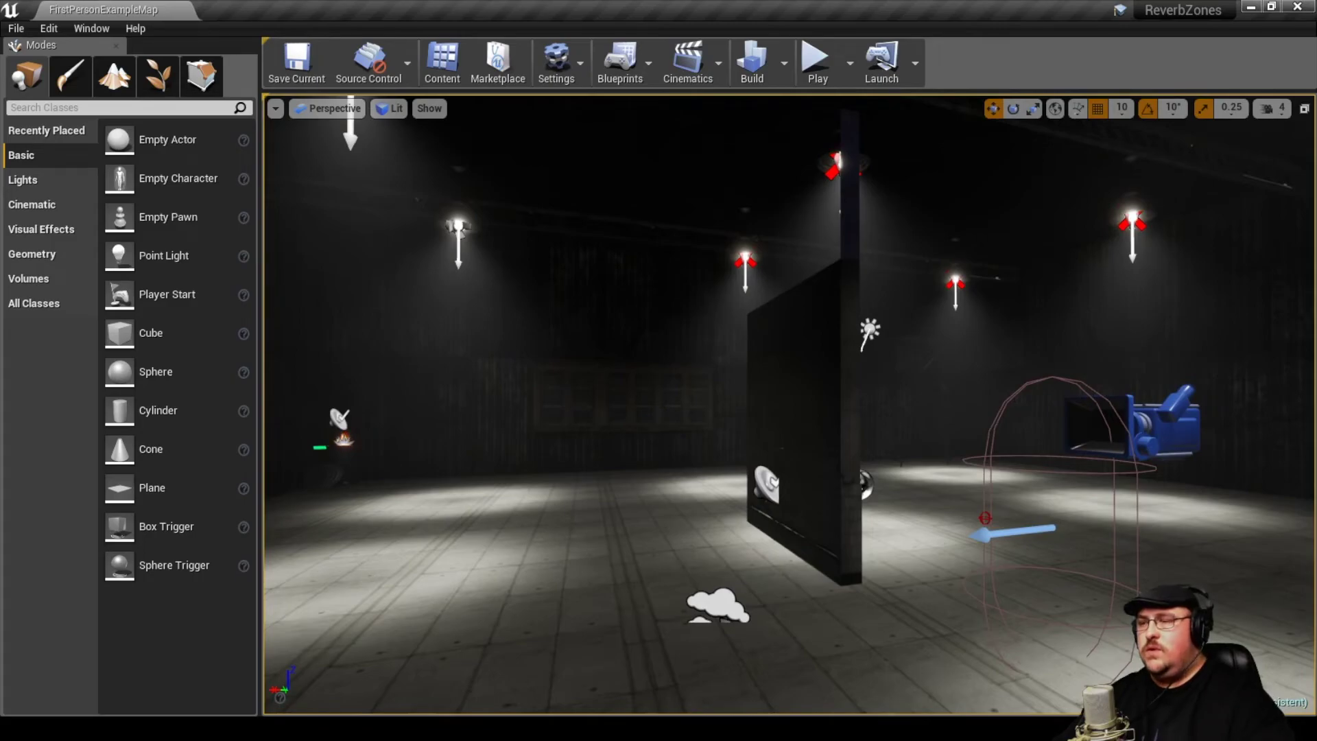
pyautogui.moveTo(789, 405); pyautogui.dragTo(827, 425, button='right')
pyautogui.press('w')
pyautogui.press('w')
pyautogui.press('a')
pyautogui.press('a')
pyautogui.press('w')
pyautogui.press('a')
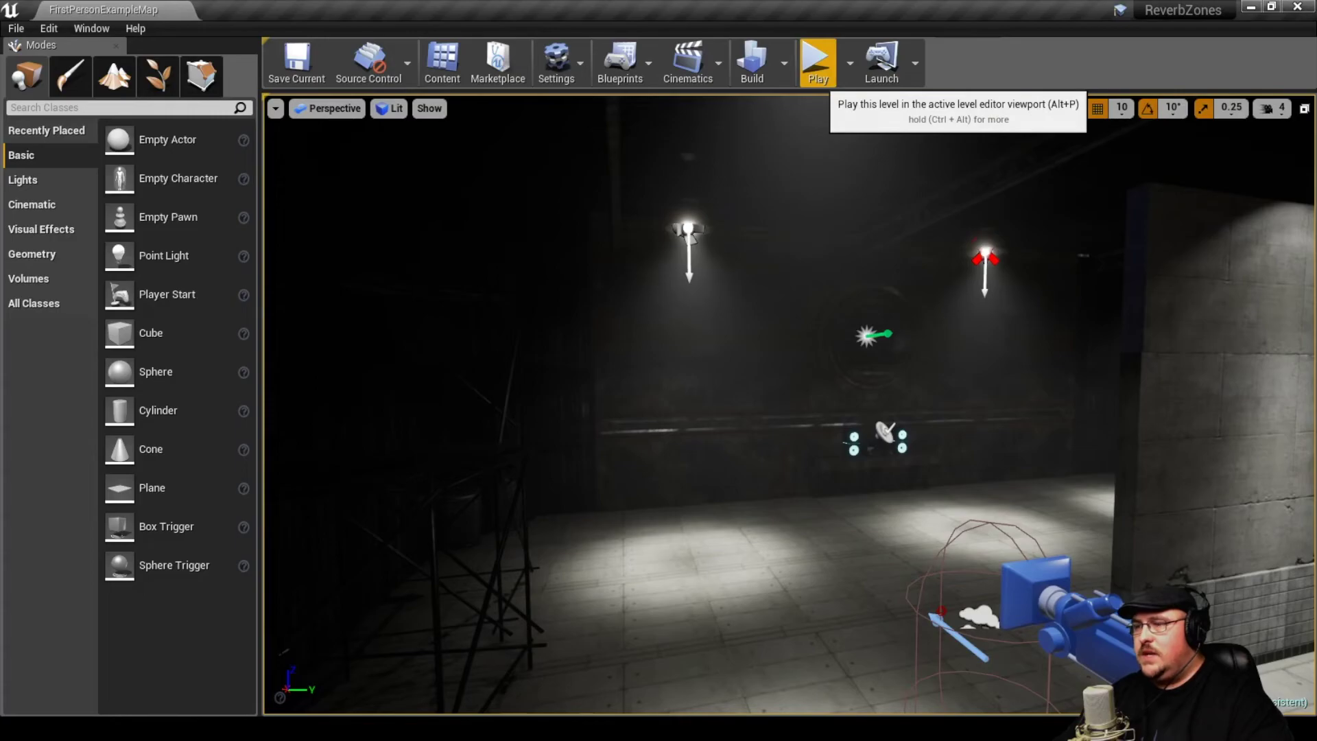
# Play the level and walk past the glowing speakers toward the burning trash can to hear both sound sources
pyautogui.click(817, 65)
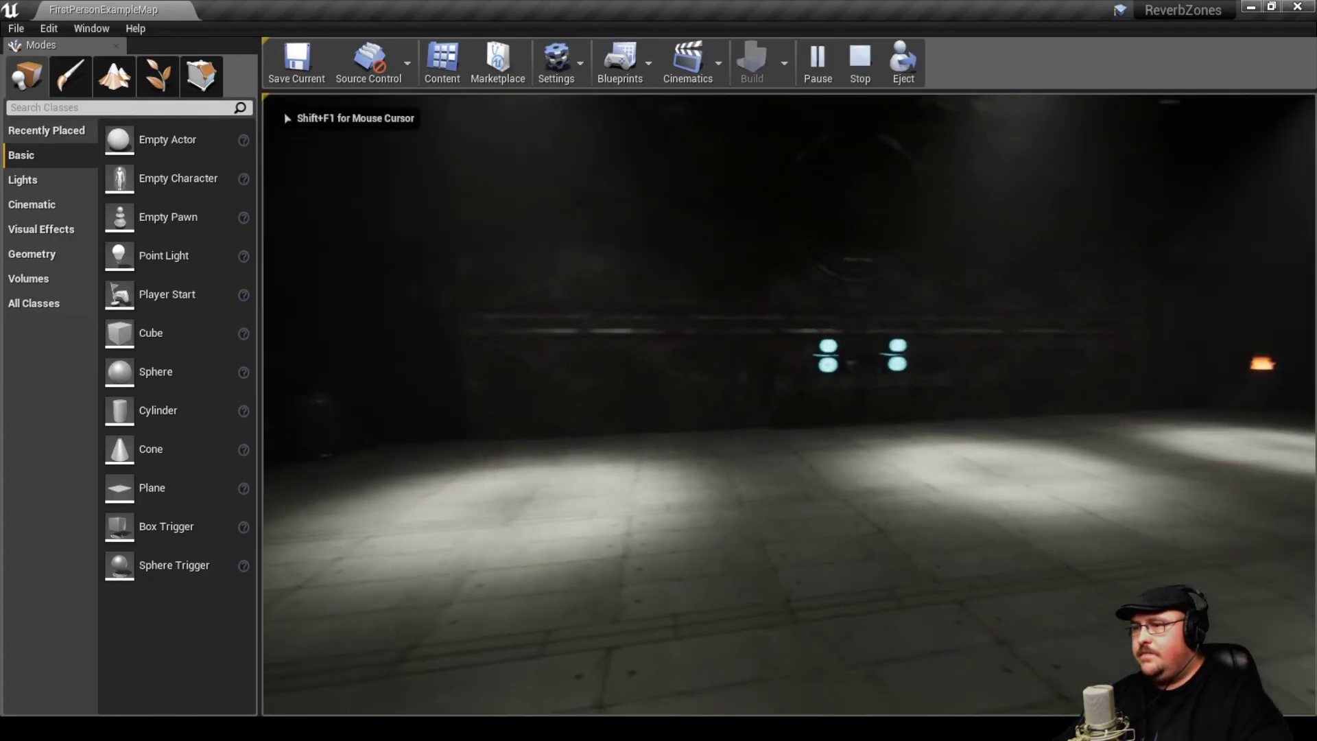
pyautogui.press('w')
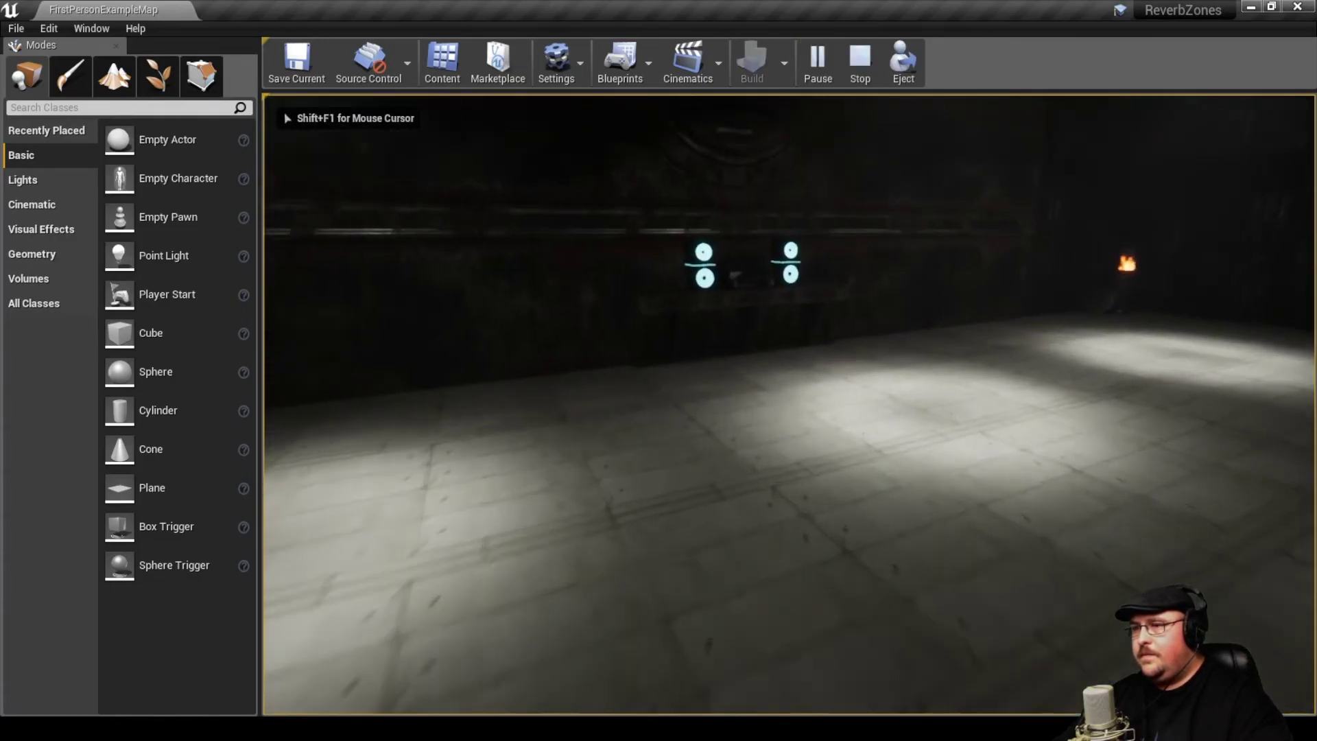
pyautogui.press('w')
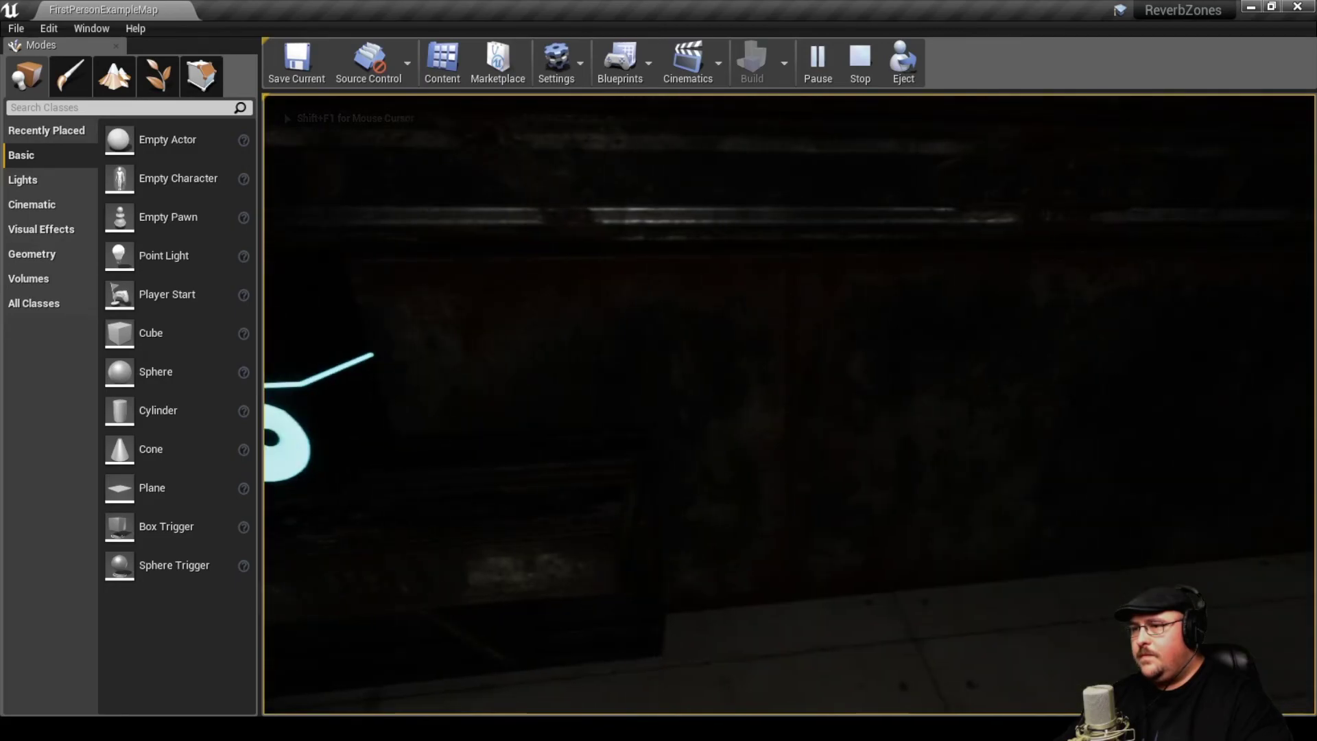
pyautogui.press('w')
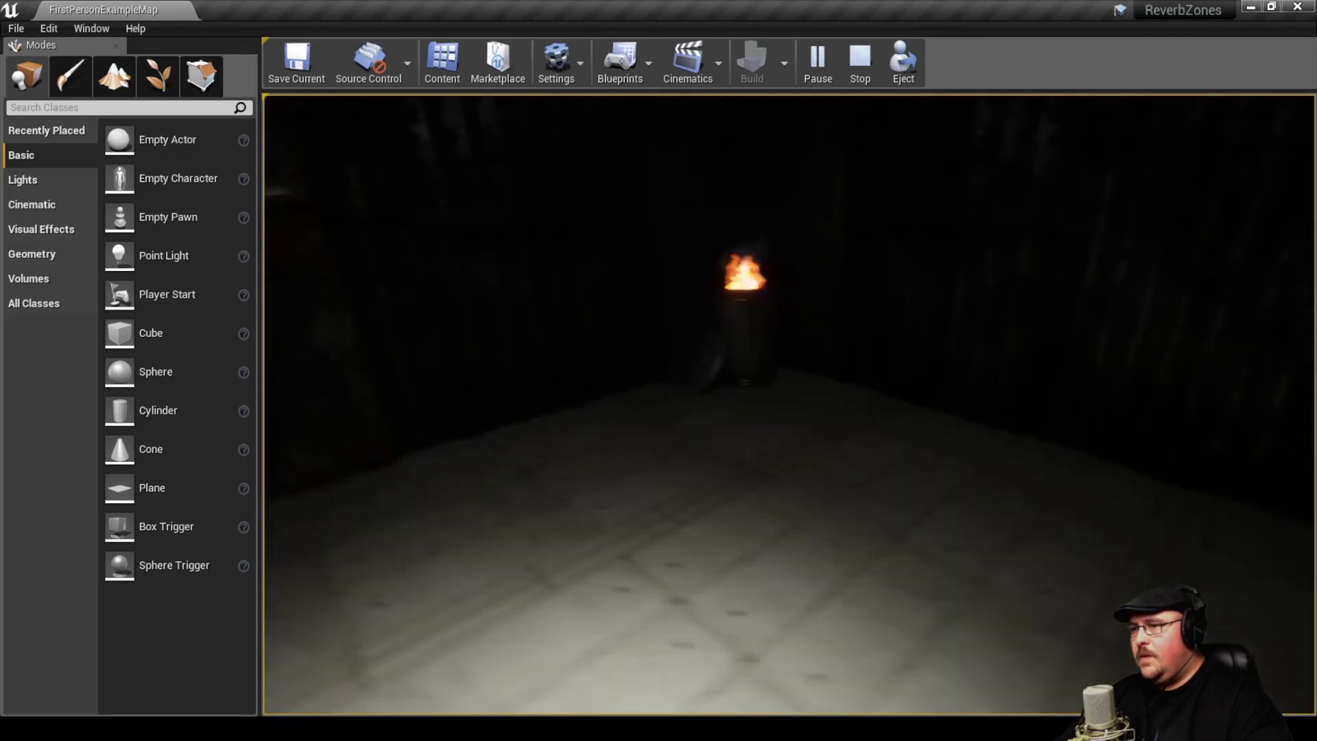
# Walk across the hall behind the concrete partition and on to the large machine with the ribbed hoses
pyautogui.press('w')
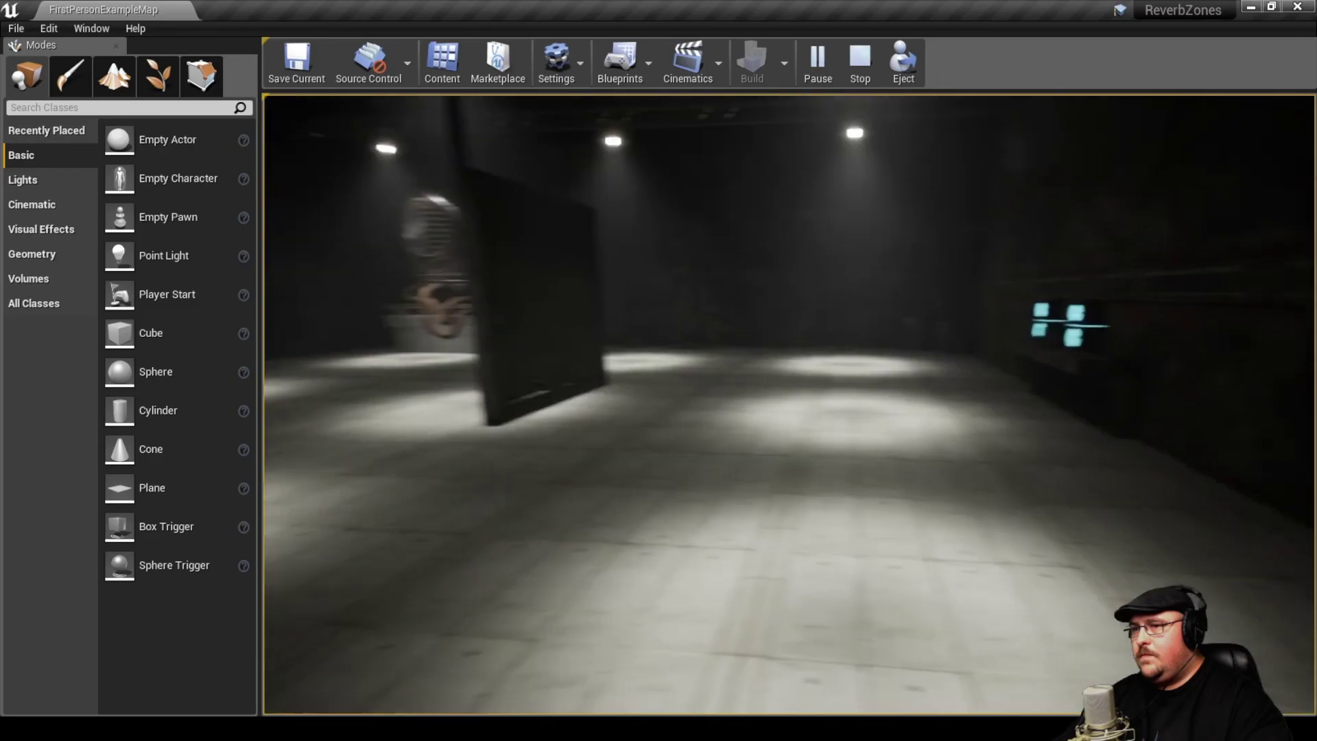
pyautogui.press('w')
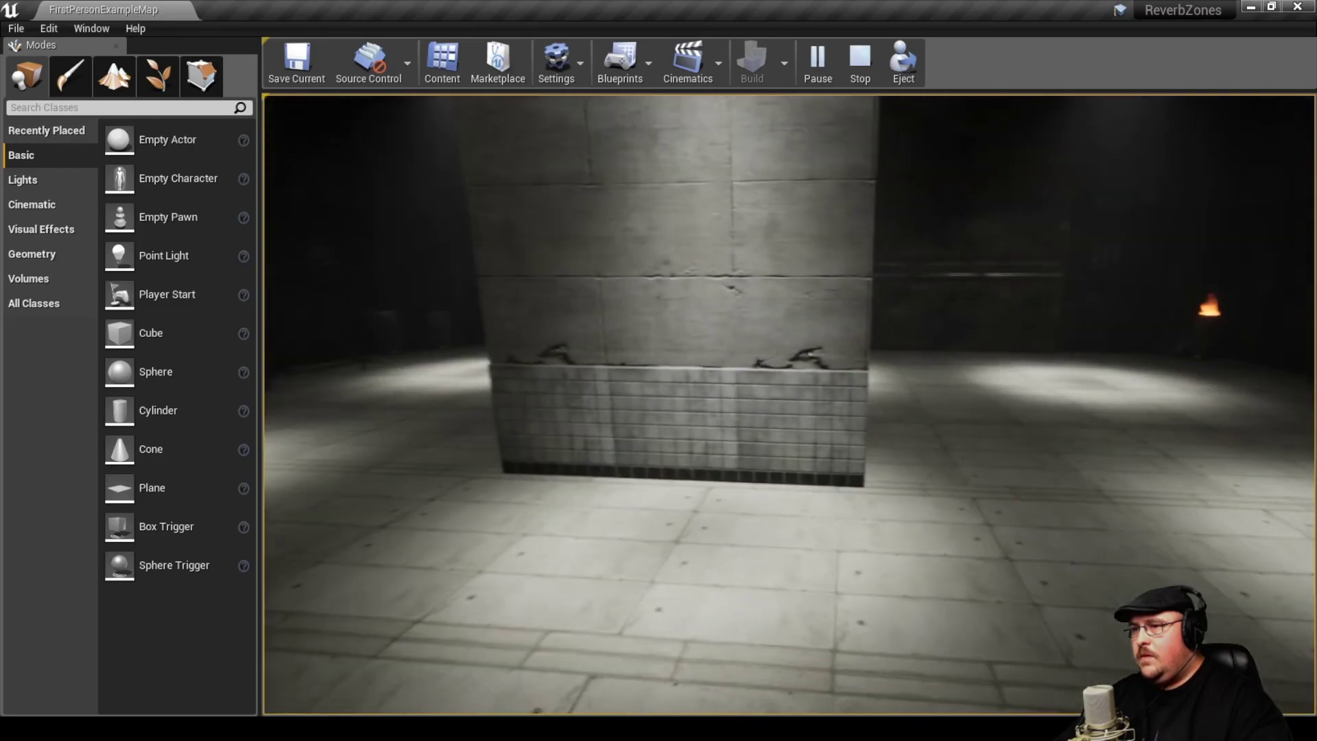
pyautogui.press('w')
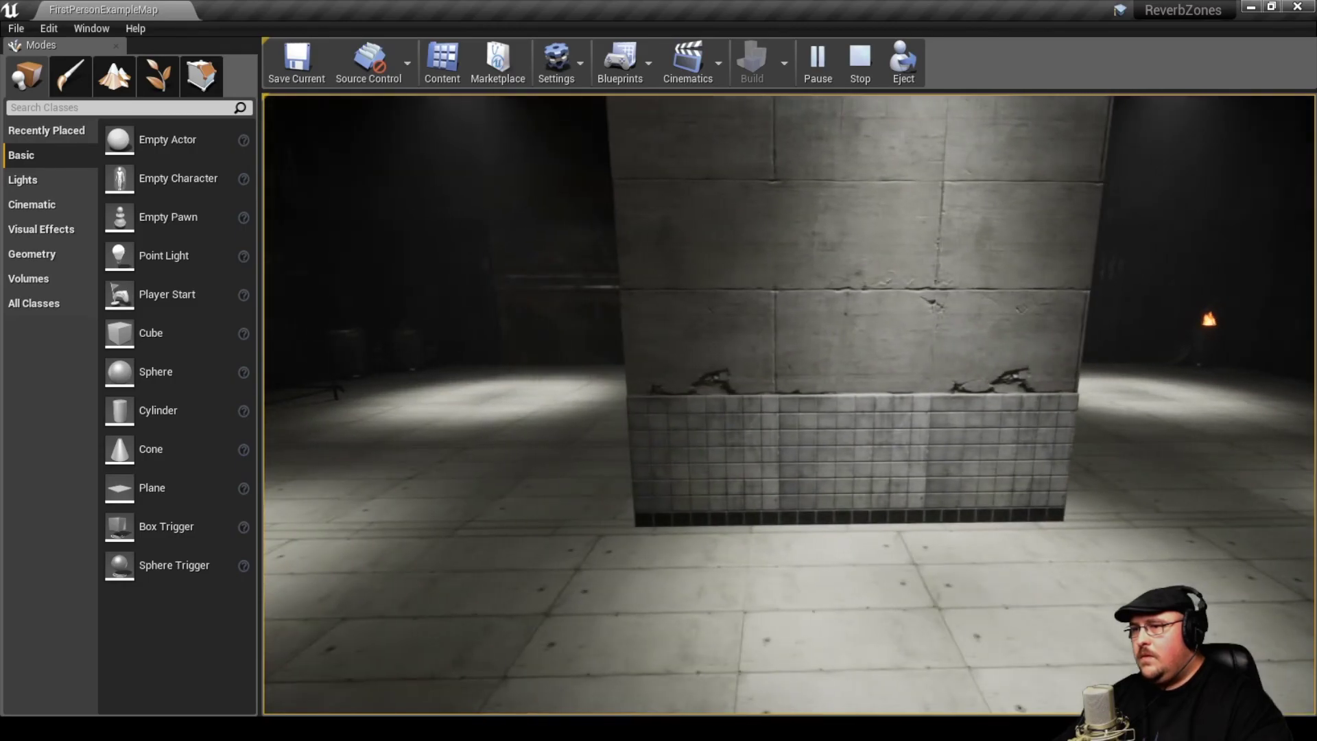
pyautogui.press('w')
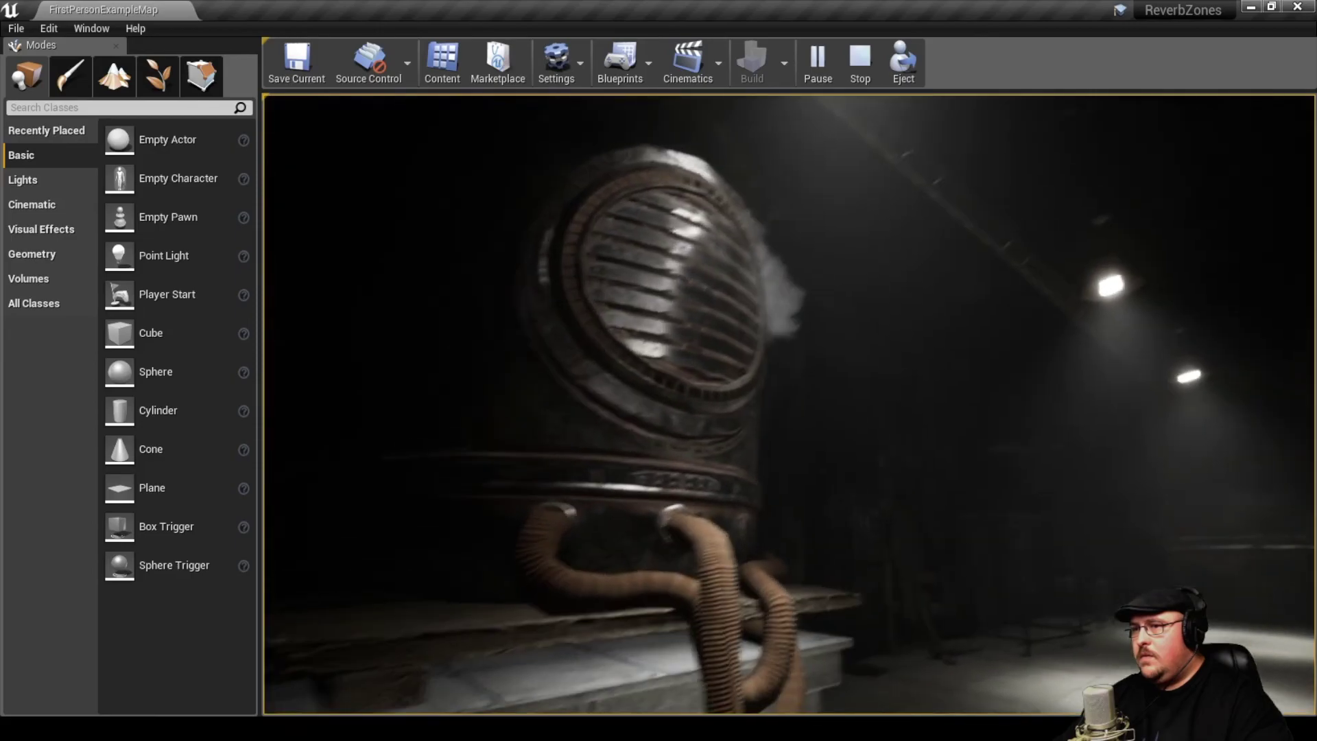
# Return past the concrete partition on the fire side until the speakers are in view, and back away while facing them
pyautogui.press('w')
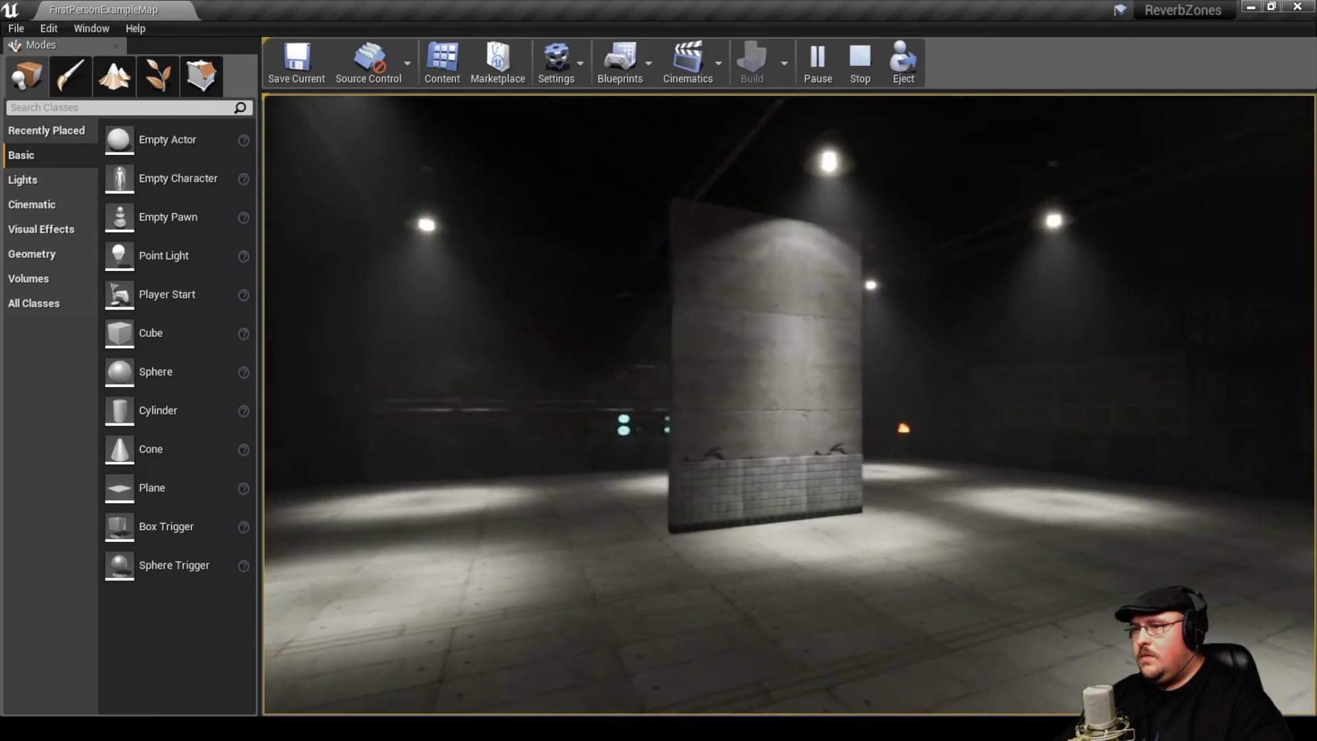
pyautogui.press('d')
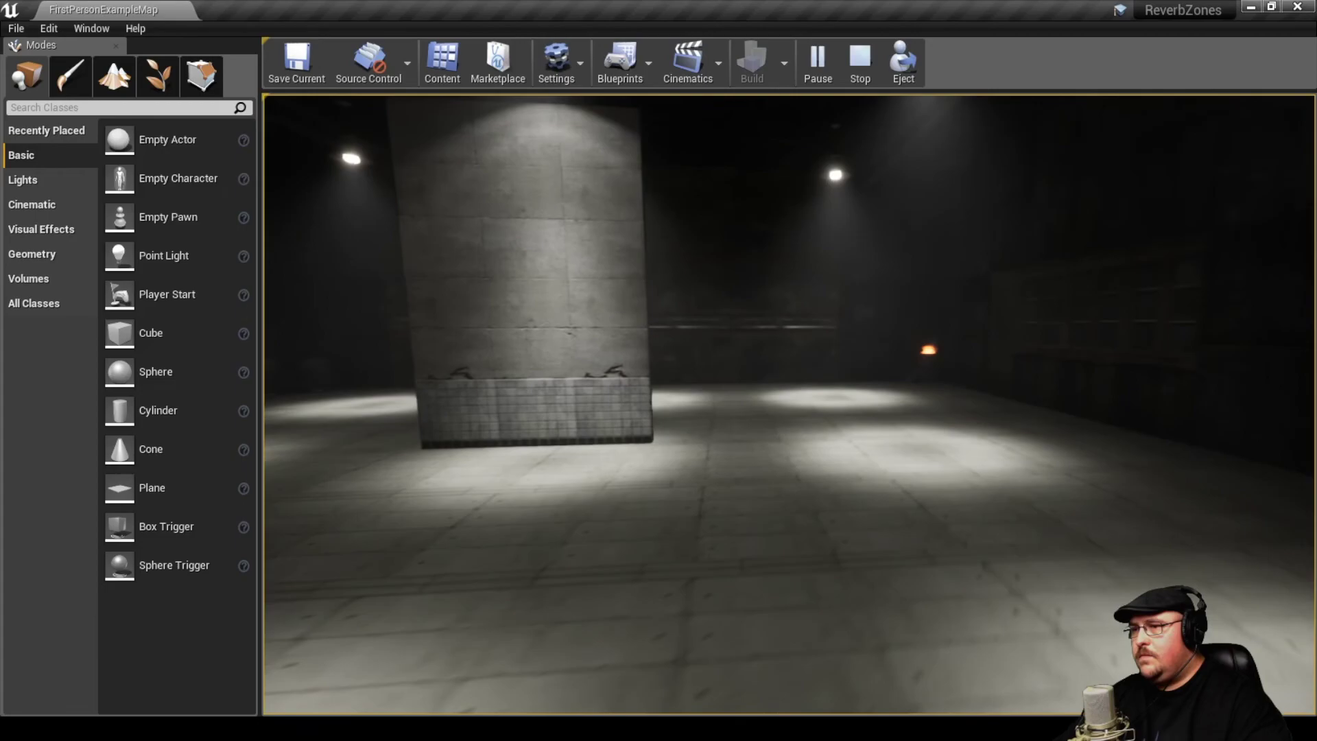
pyautogui.press('w')
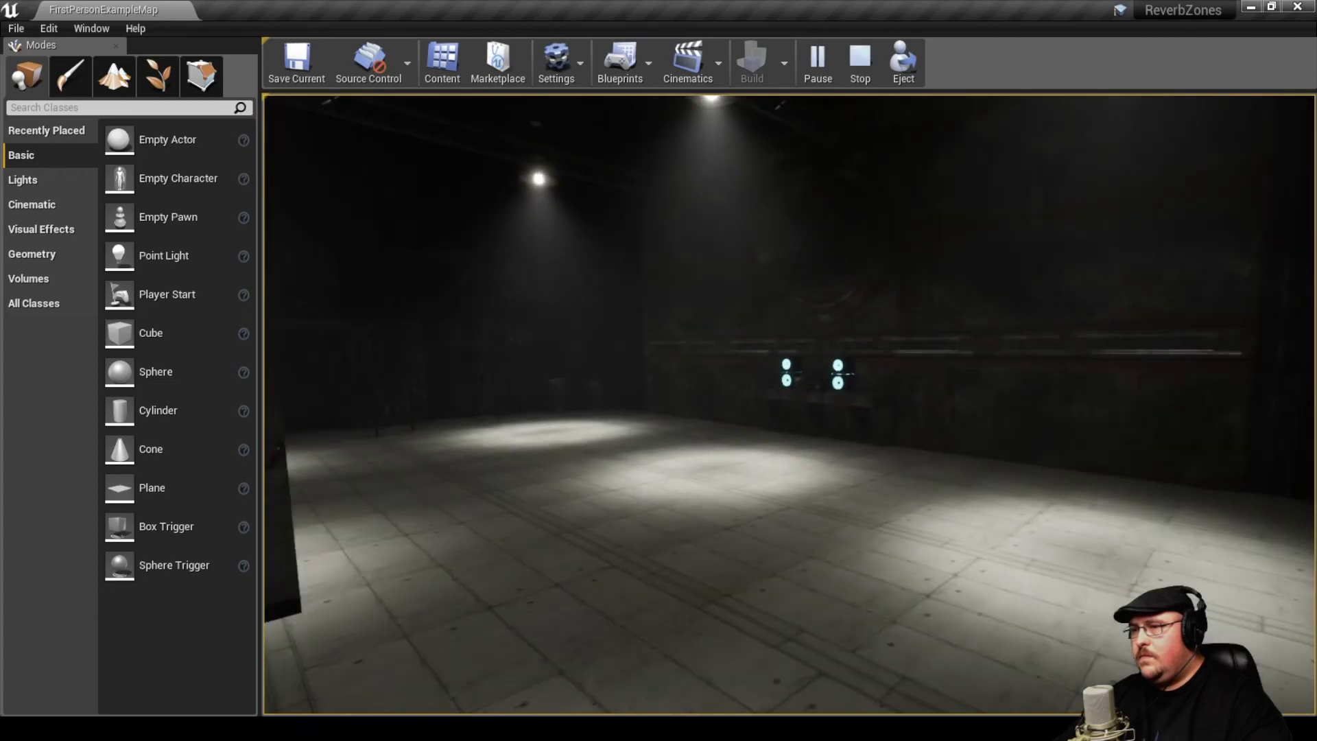
pyautogui.press('w')
pyautogui.press('s')
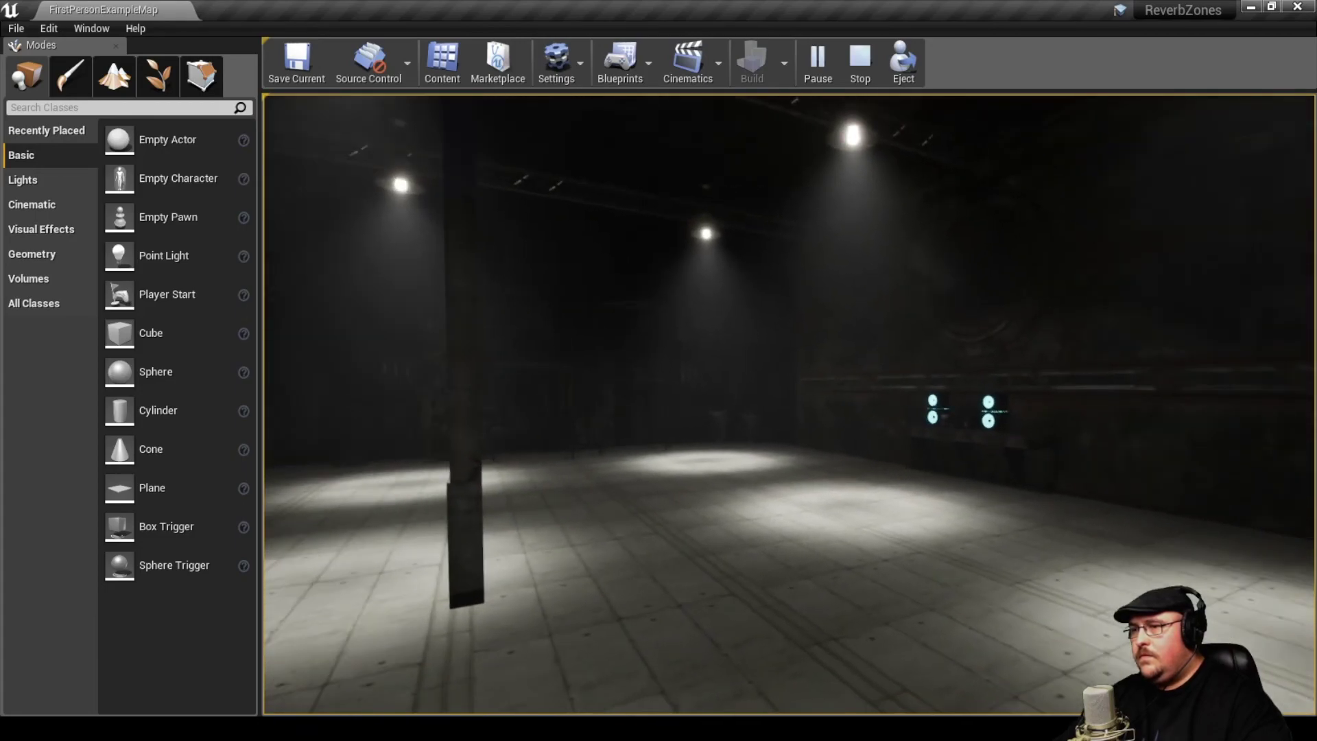
pyautogui.press('s')
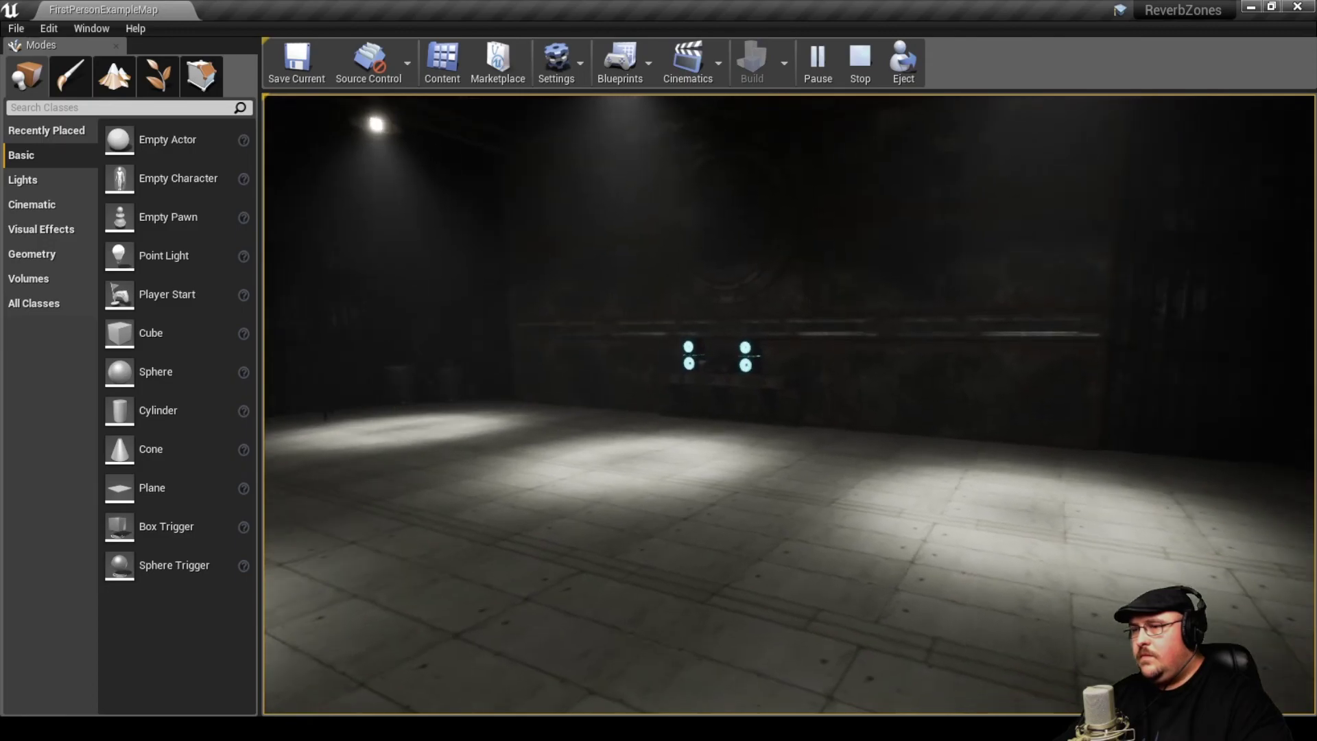